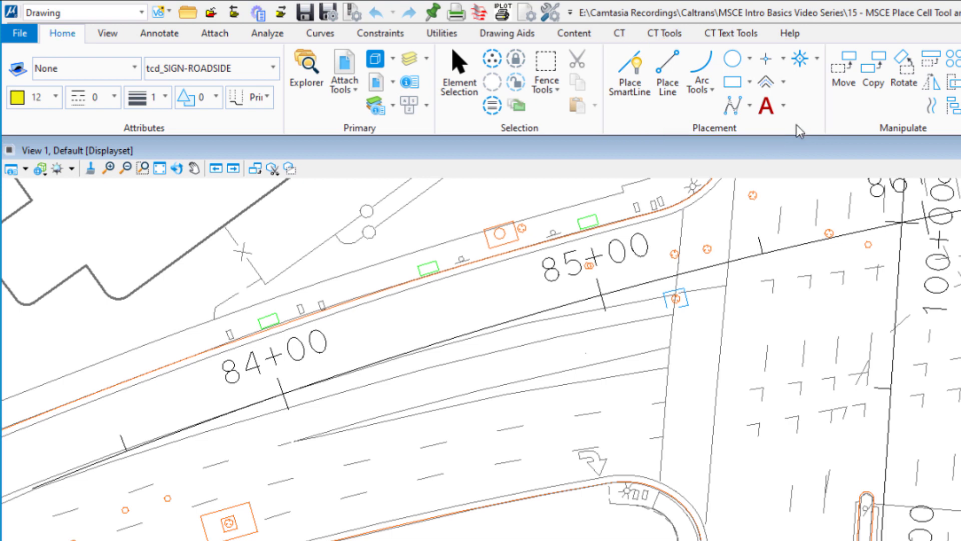
# Start the Place Active Cell tool with its extended settings shown and attach the cell library ctcellib_namedlevels.cel.
pyautogui.click(818, 63)
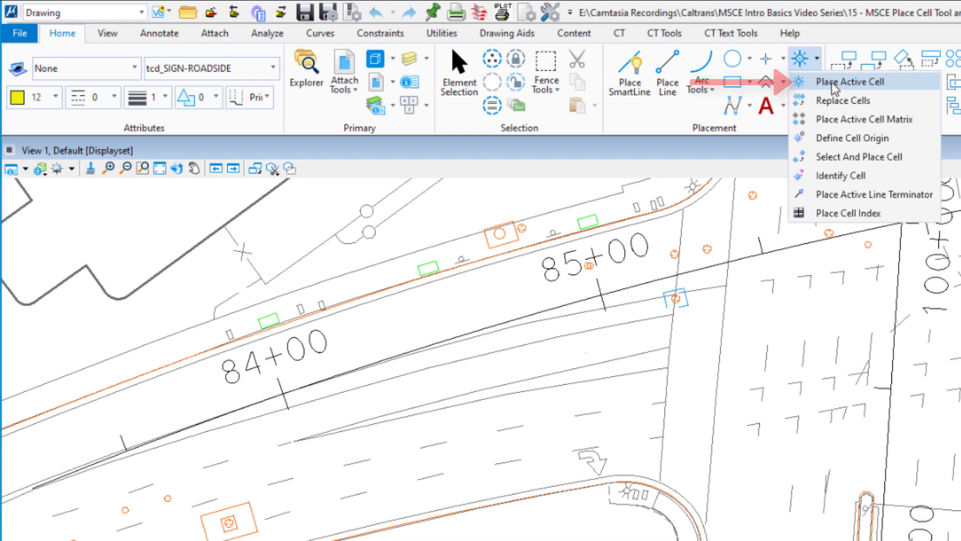
pyautogui.click(832, 82)
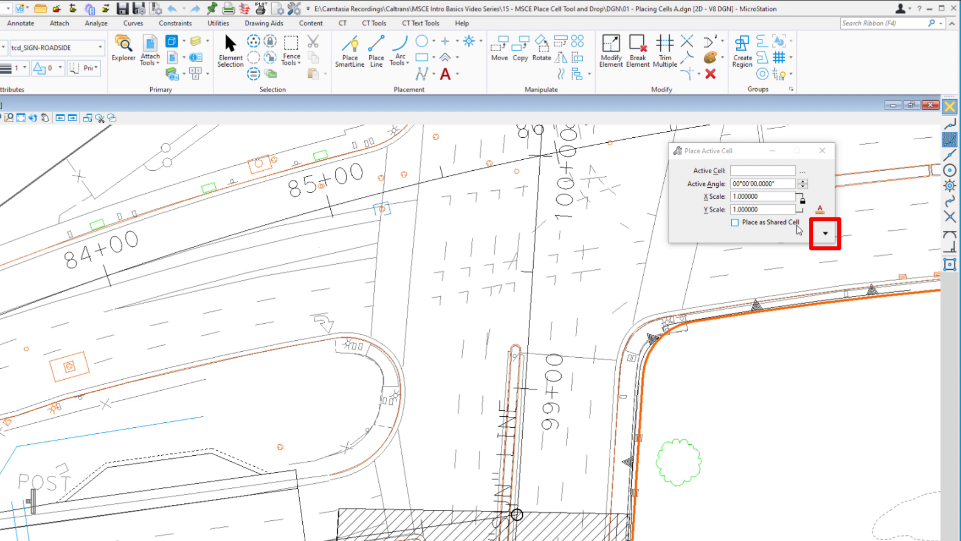
pyautogui.click(826, 234)
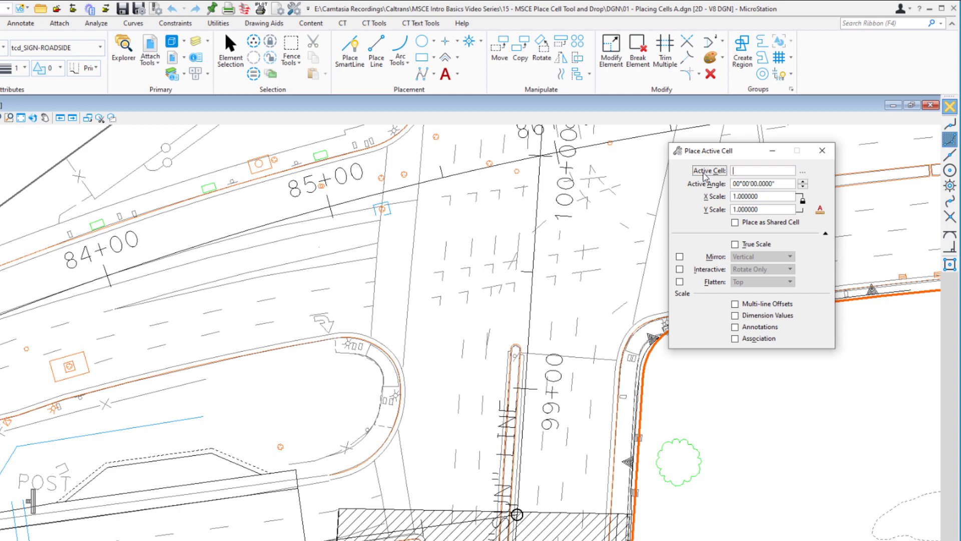
pyautogui.click(736, 172)
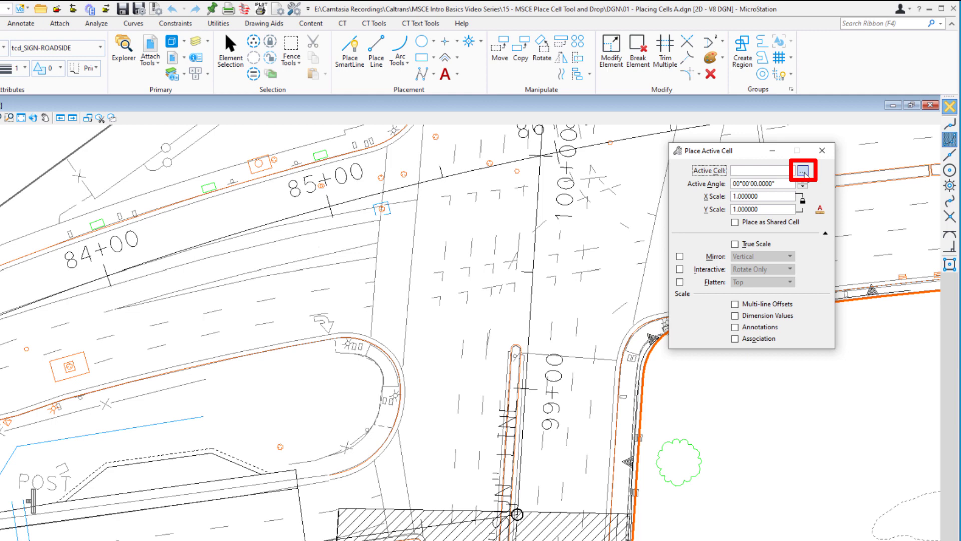
pyautogui.click(803, 172)
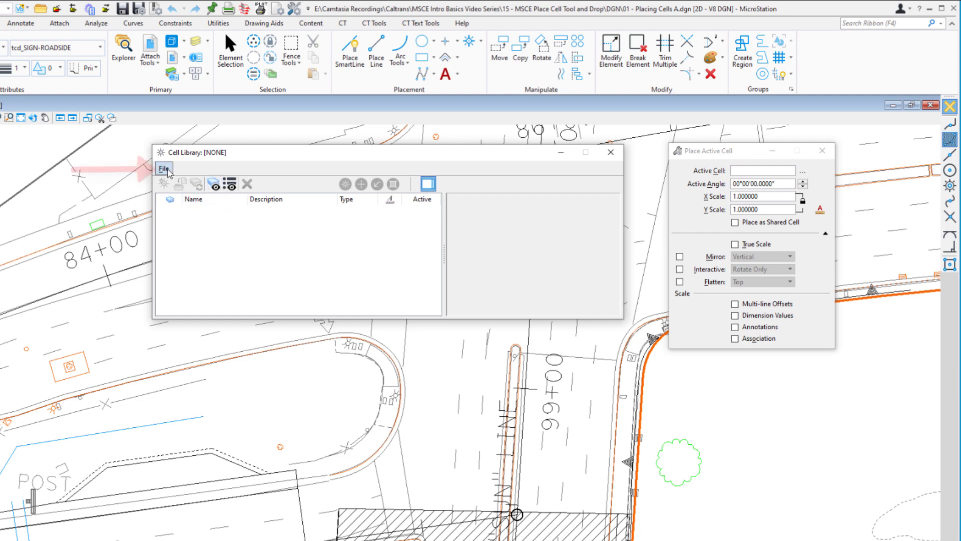
pyautogui.click(166, 170)
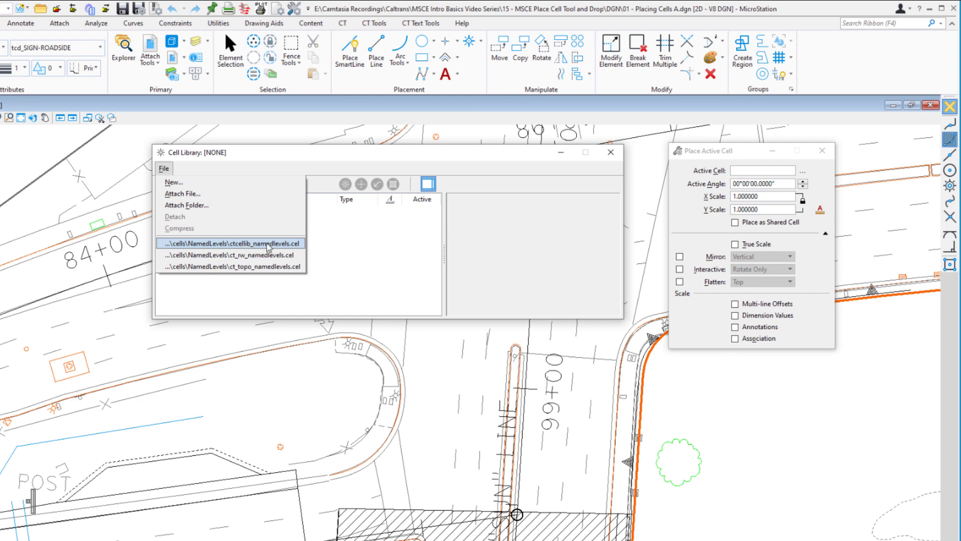
pyautogui.click(268, 244)
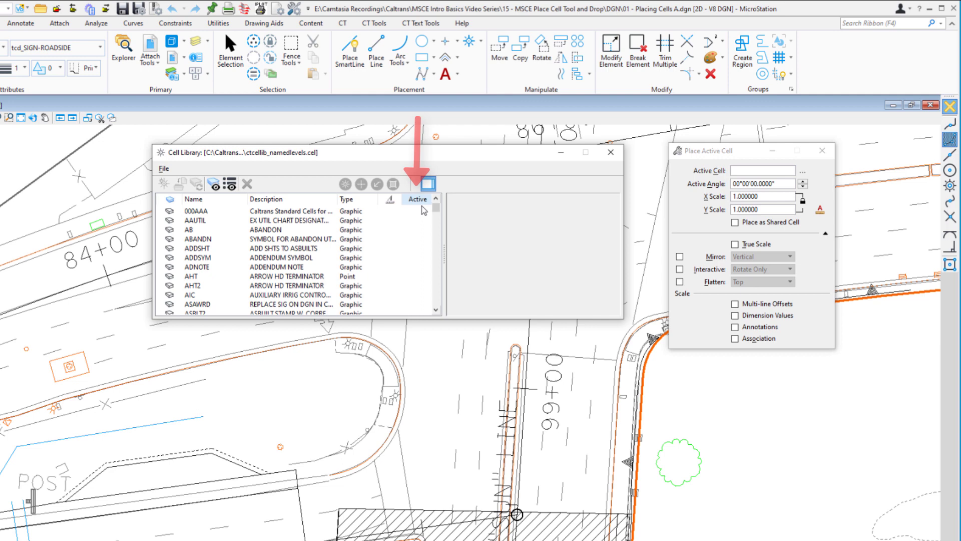
# Make the T3F cell (TREE W 5 INVERTED ARCS) active and place one tree inside the rounded end of the island below station 85+00.
pyautogui.moveTo(421, 205)
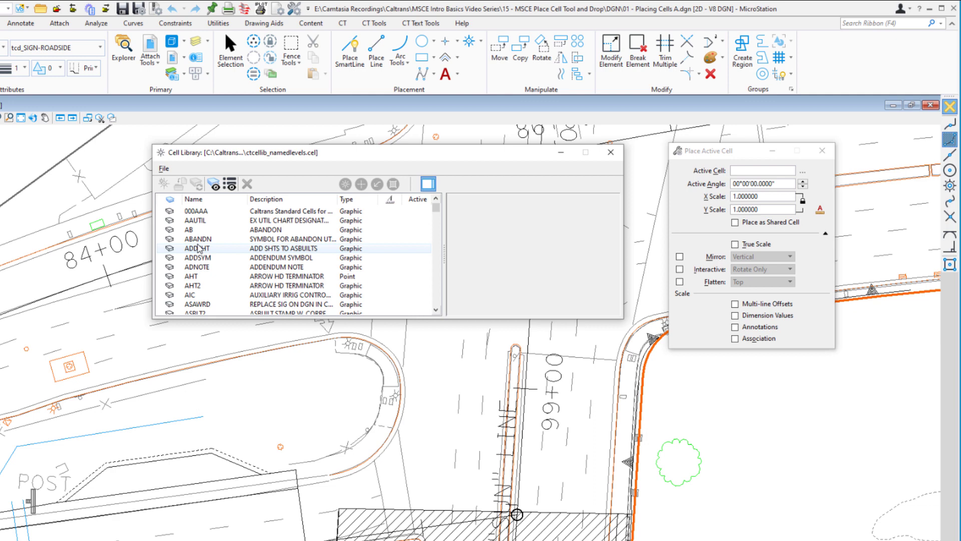
pyautogui.click(194, 260)
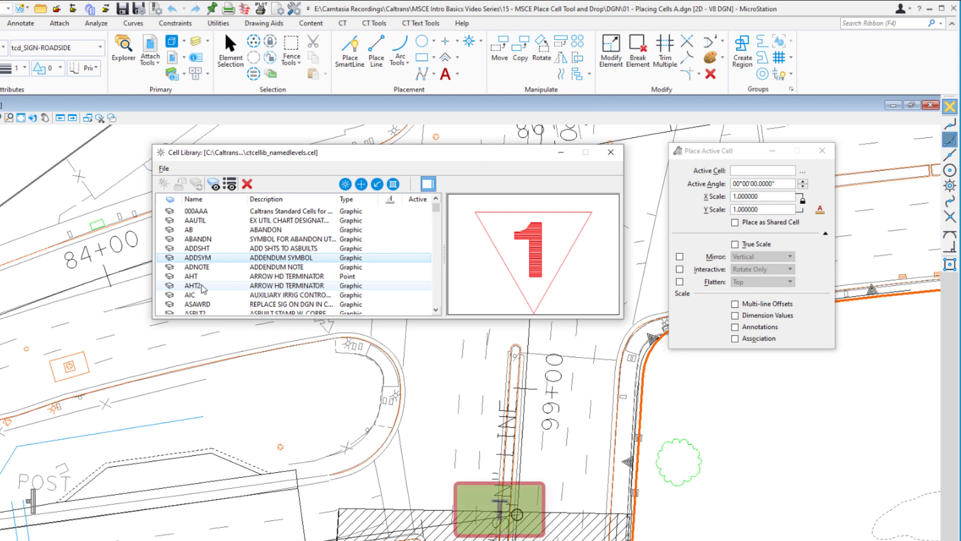
pyautogui.press('t')
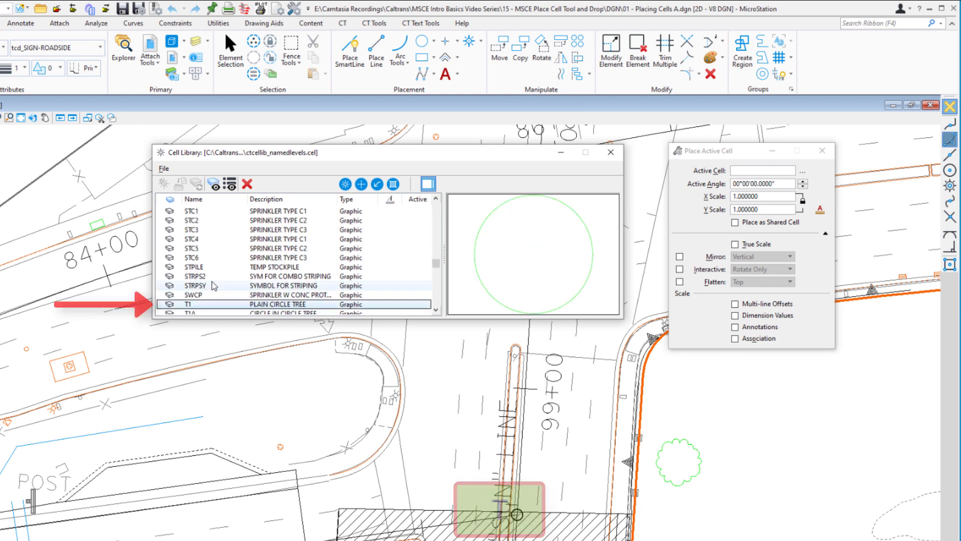
pyautogui.scroll(-1, 220, 265)
pyautogui.scroll(-5, 221, 266)
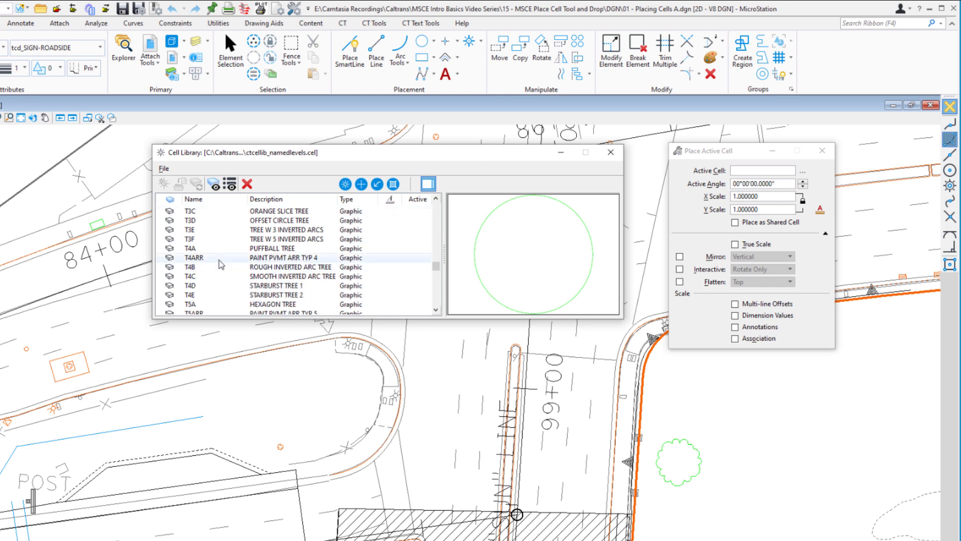
pyautogui.click(193, 242)
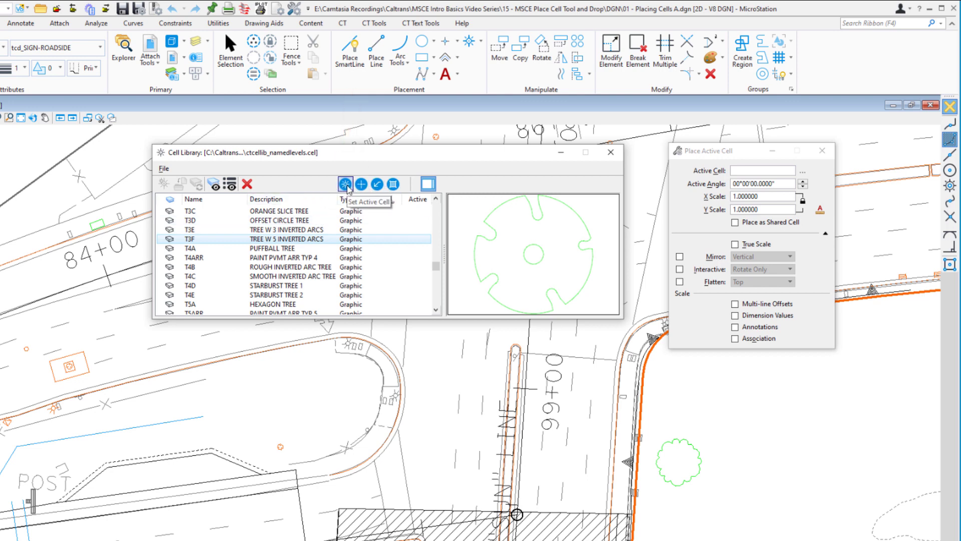
pyautogui.click(345, 185)
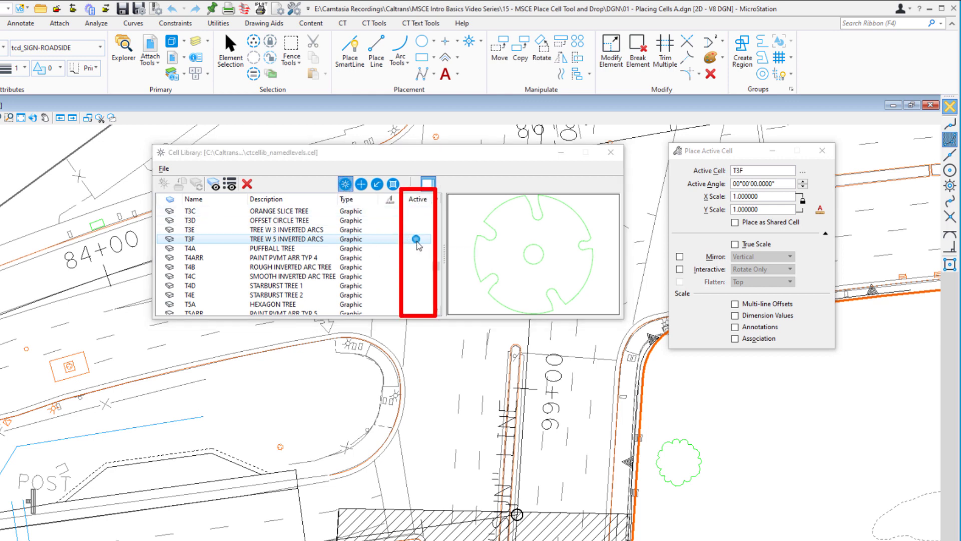
pyautogui.moveTo(419, 245)
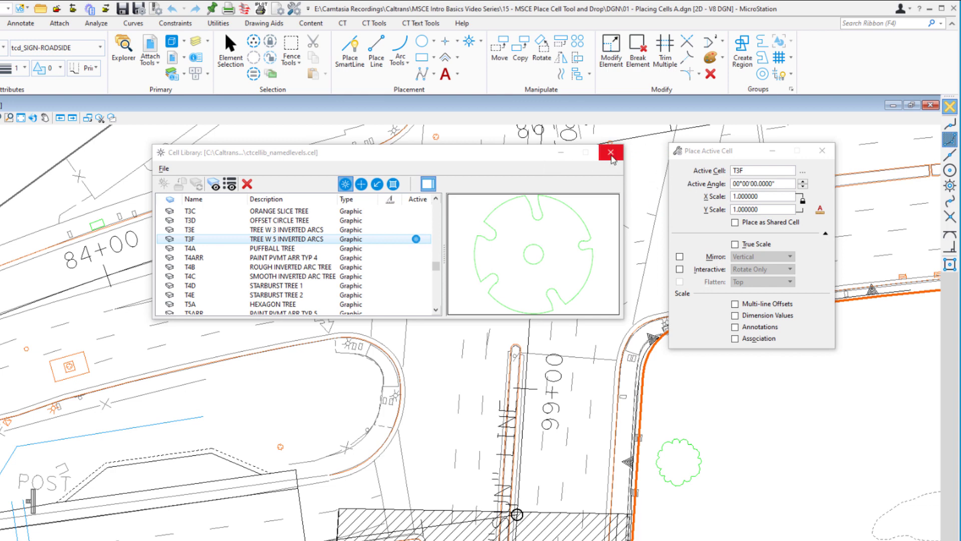
pyautogui.click(612, 159)
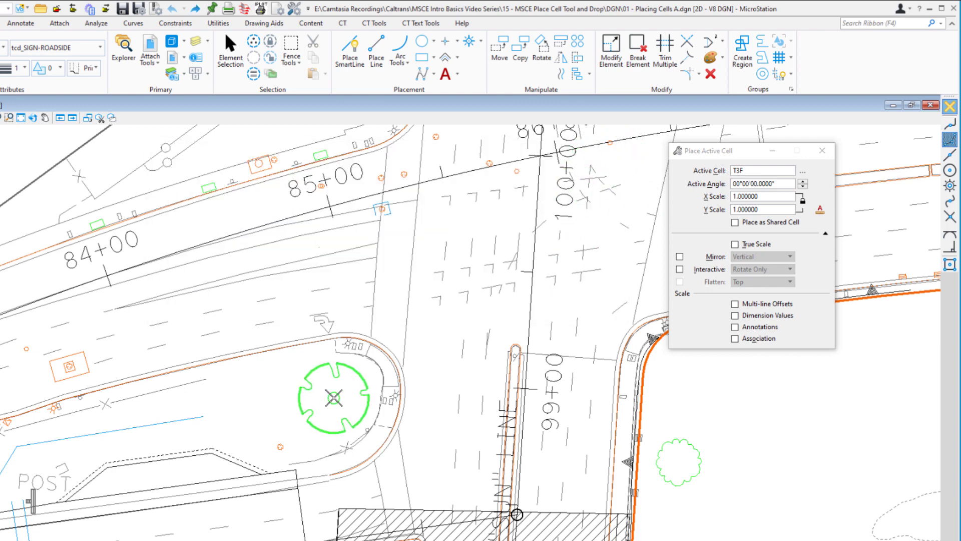
pyautogui.click(333, 397)
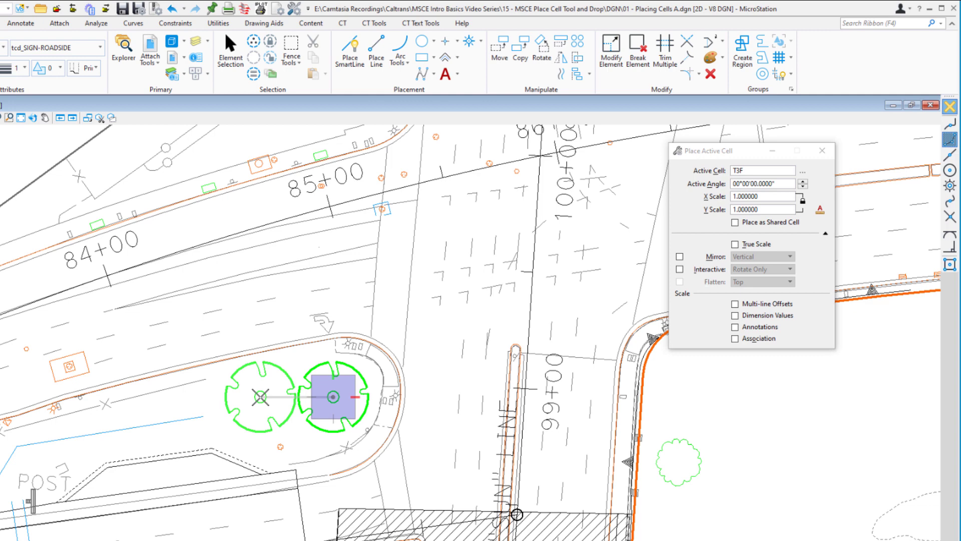
pyautogui.rightClick(260, 397)
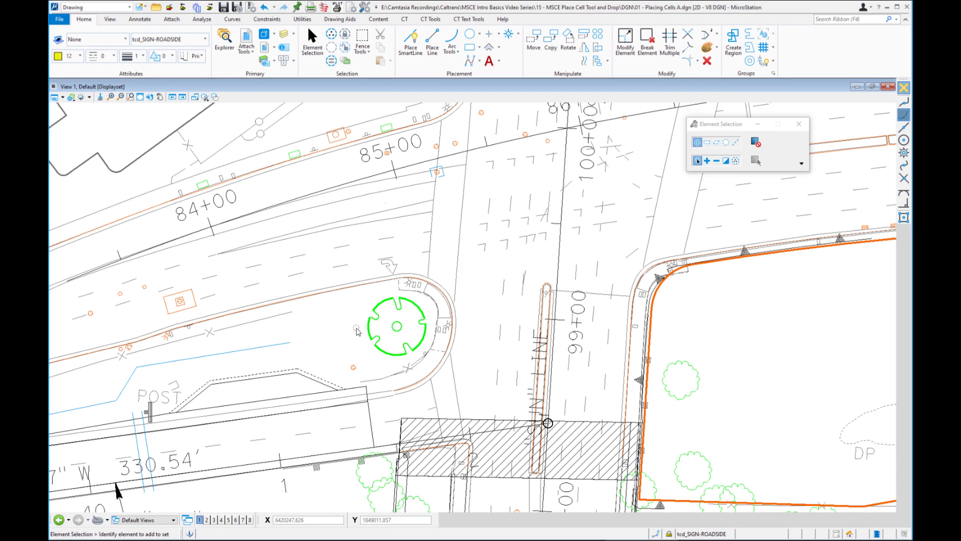
# Restart Place Active Cell and set the active cell to sgn1p.
pyautogui.scroll(5, 278, 327)
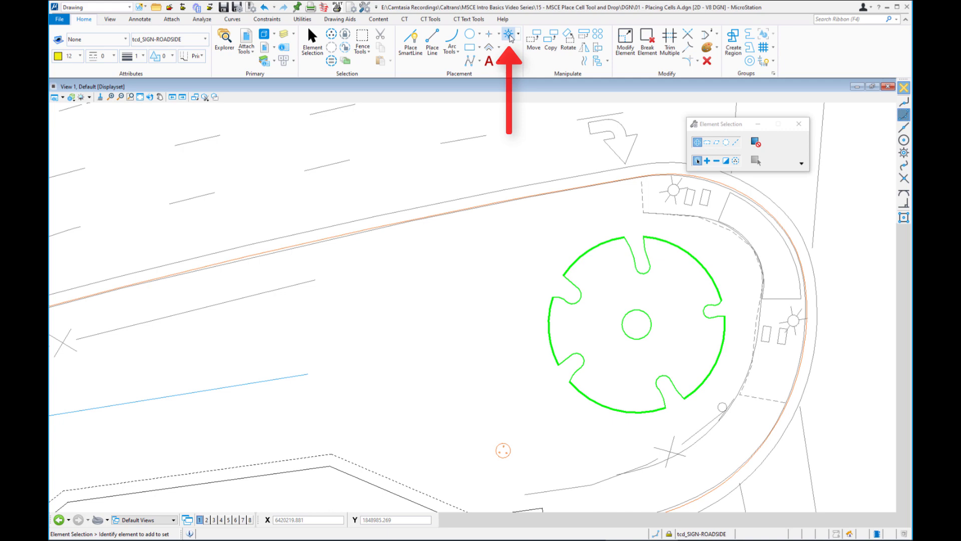
pyautogui.click(510, 36)
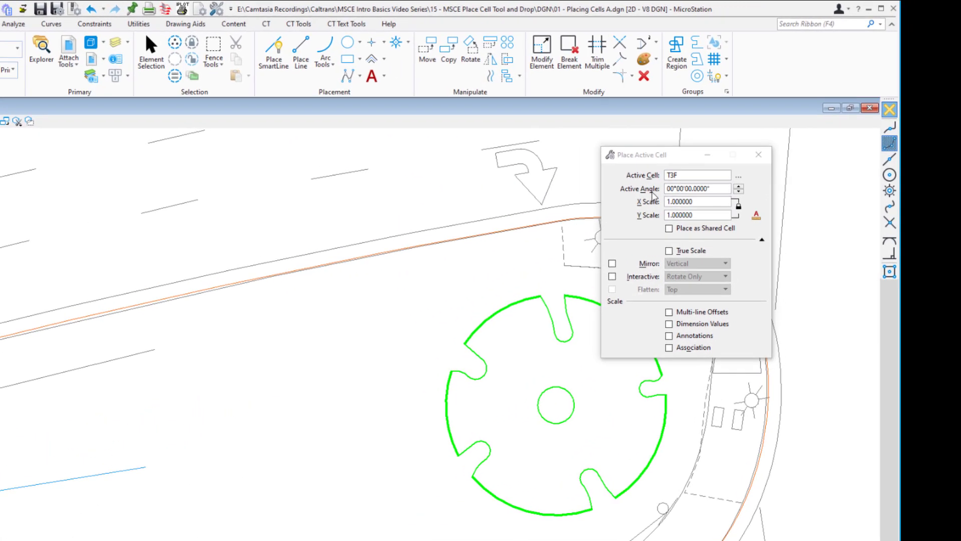
pyautogui.doubleClick(673, 175)
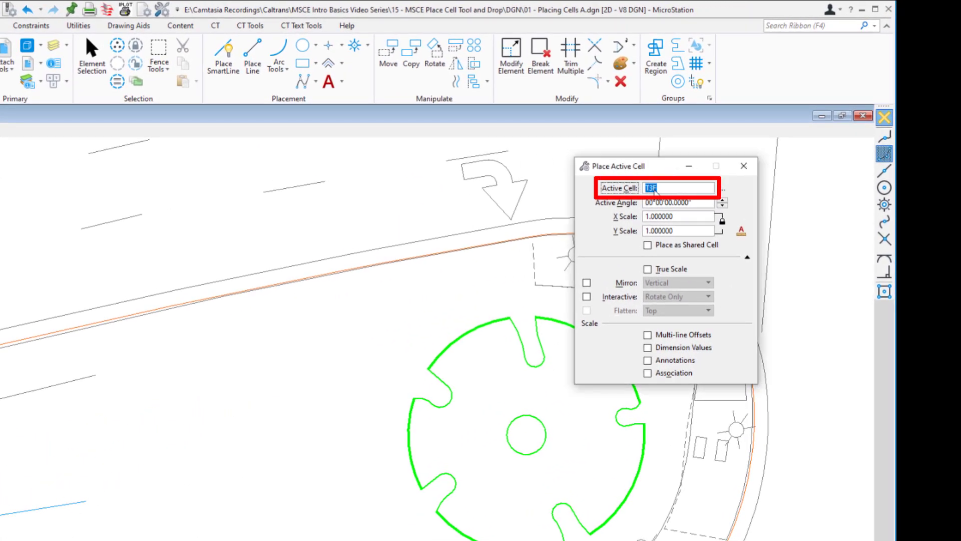
pyautogui.write('sgn1p')
pyautogui.press('Return')
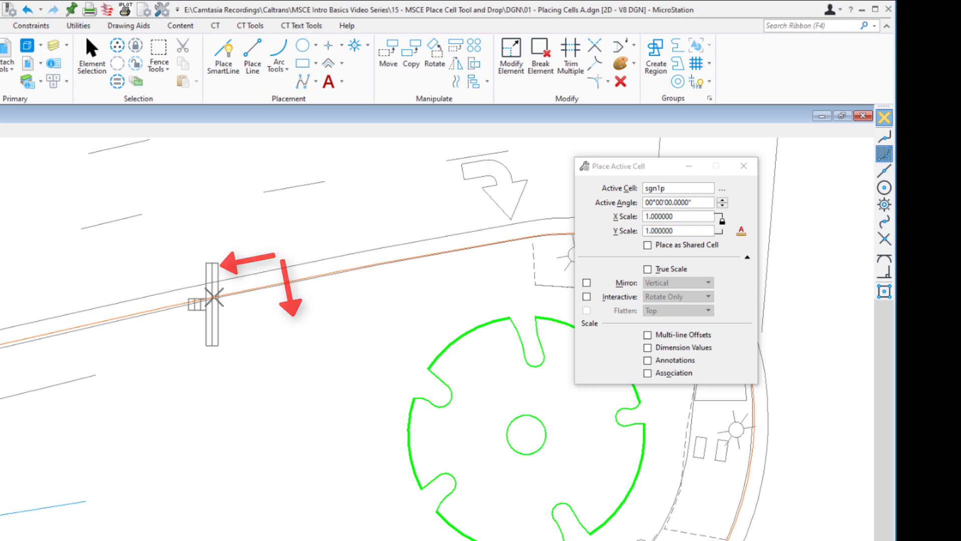
# Enable interactive cell placement in Rotate Only mode.
pyautogui.click(587, 296)
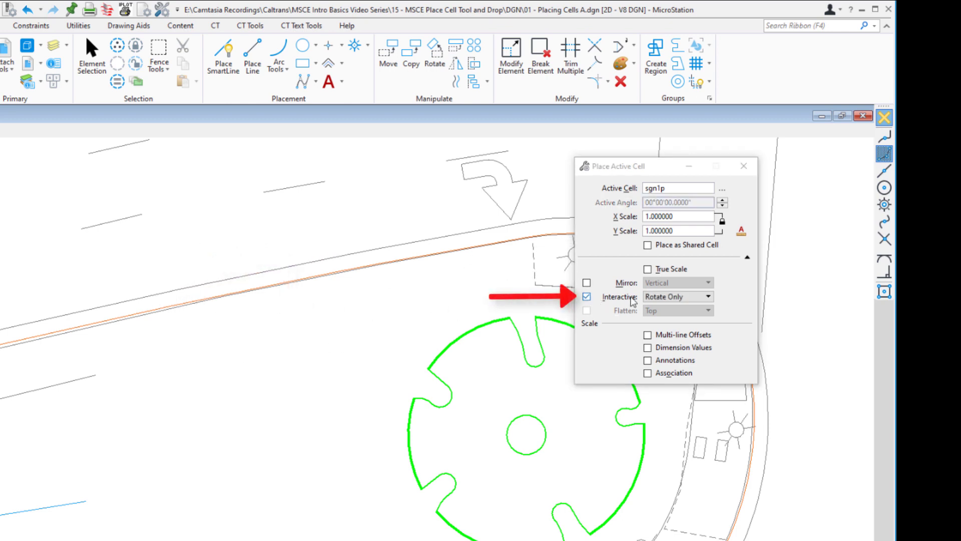
pyautogui.click(662, 296)
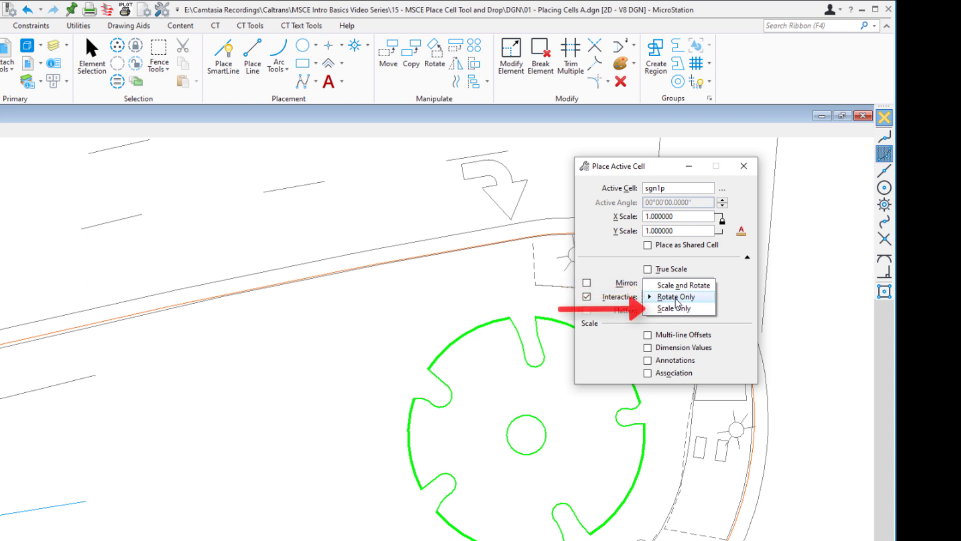
pyautogui.click(675, 298)
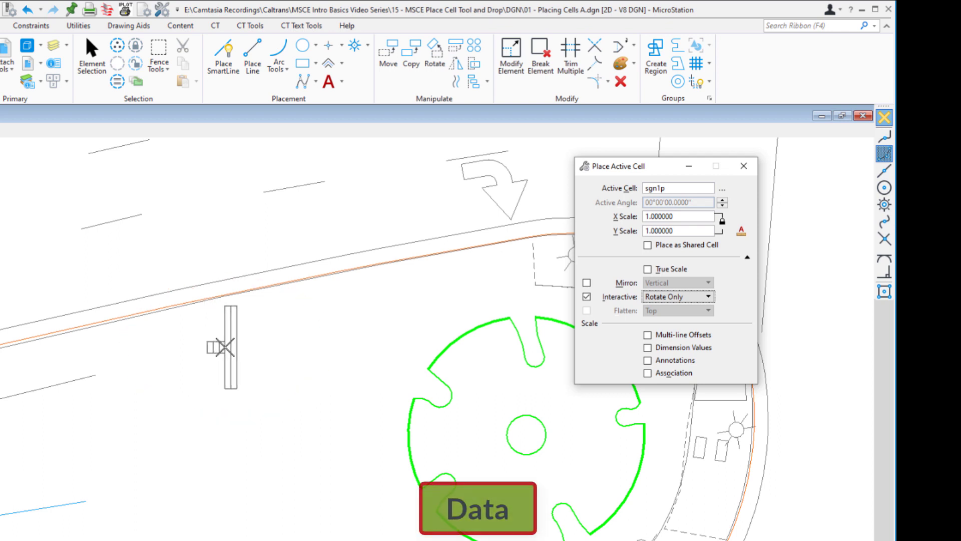
# Place the sgn1p sign cell just inside the island's upper curb, west of the tree, using AccuDraw rotated by the curb line to align it.
pyautogui.click(224, 347)
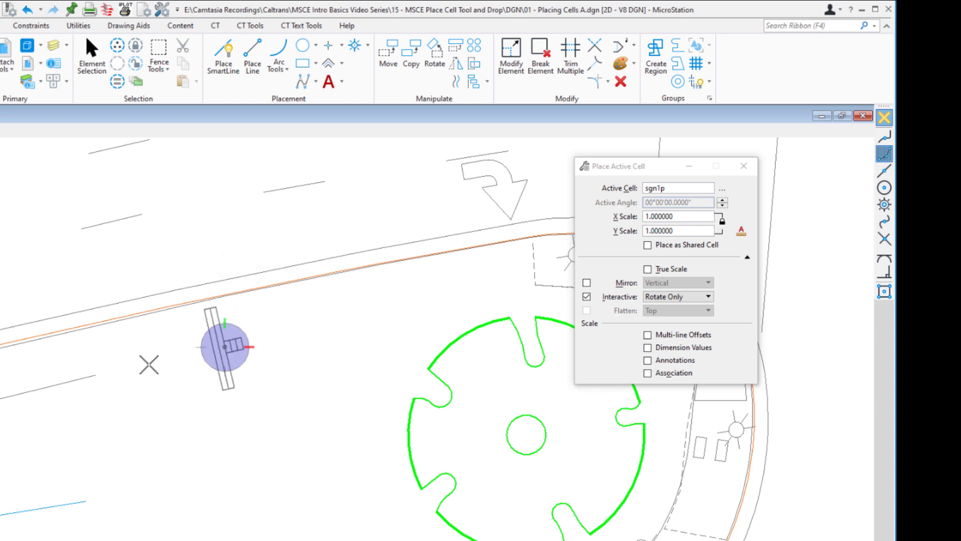
pyautogui.press('r')
pyautogui.press('e')
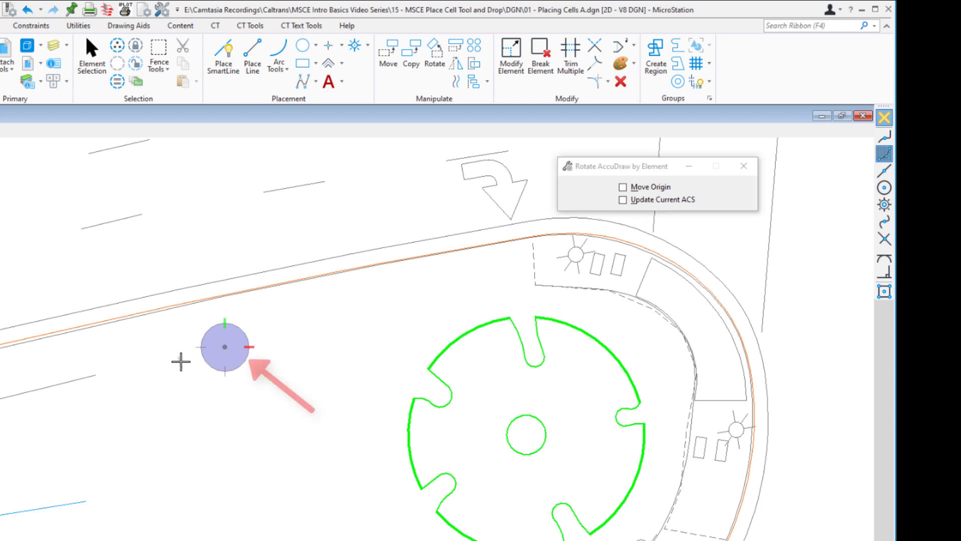
pyautogui.click(195, 285)
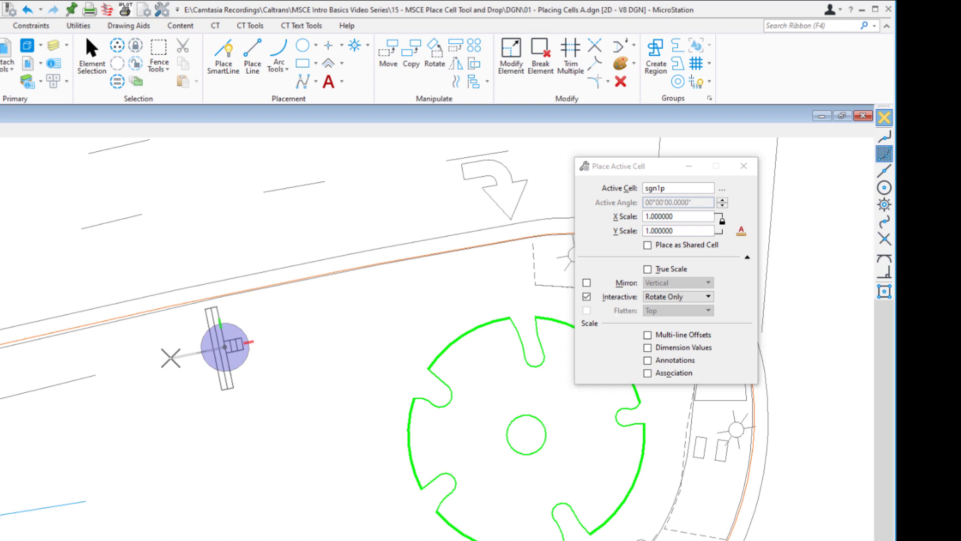
pyautogui.click(171, 358)
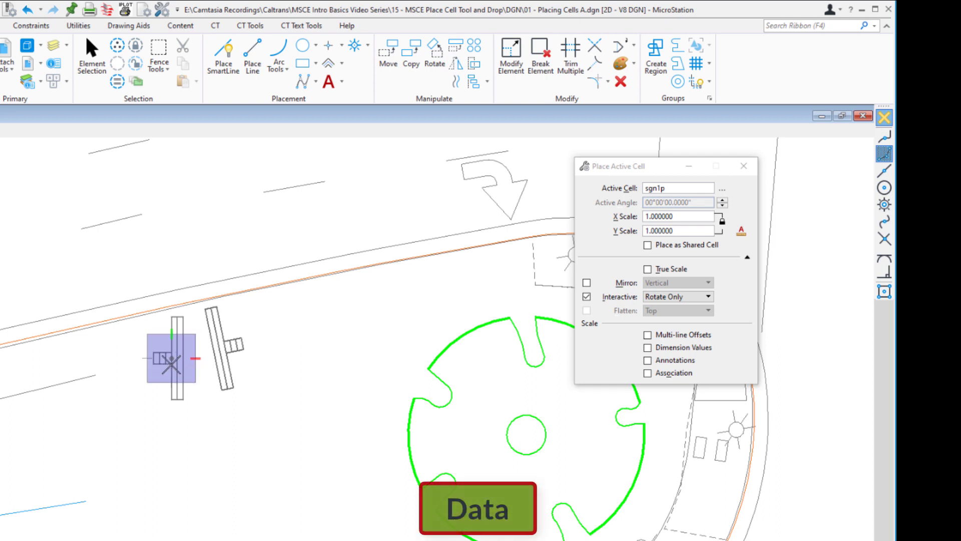
pyautogui.rightClick(310, 418)
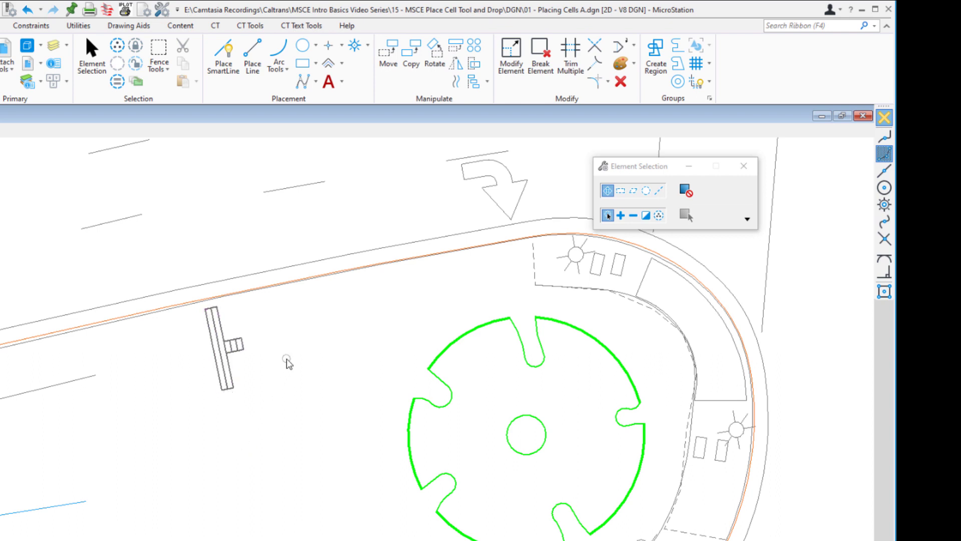
# Start Stretch Element with Stretch Cells enabled and enclose the lower end of the sgn1p sign in the stretch area.
pyautogui.scroll(2, 185, 408)
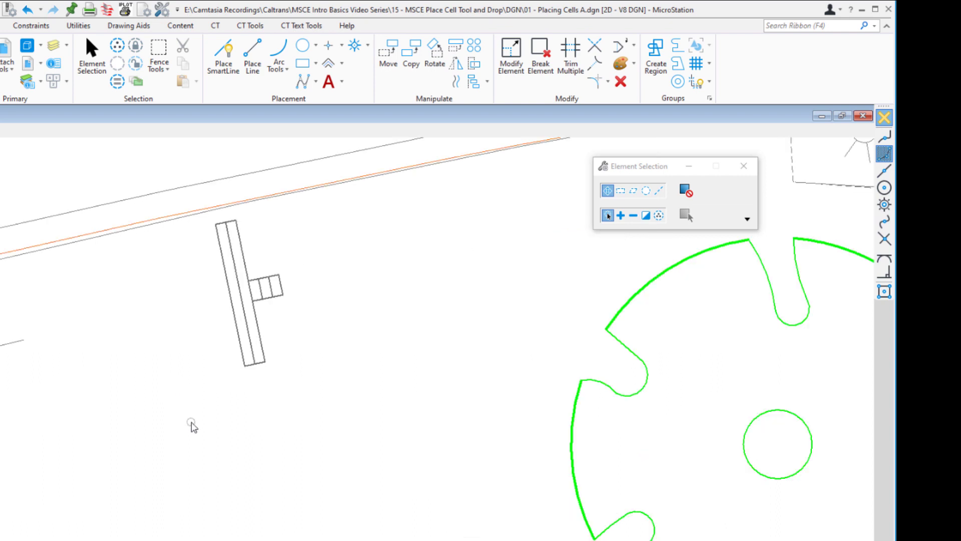
pyautogui.click(473, 65)
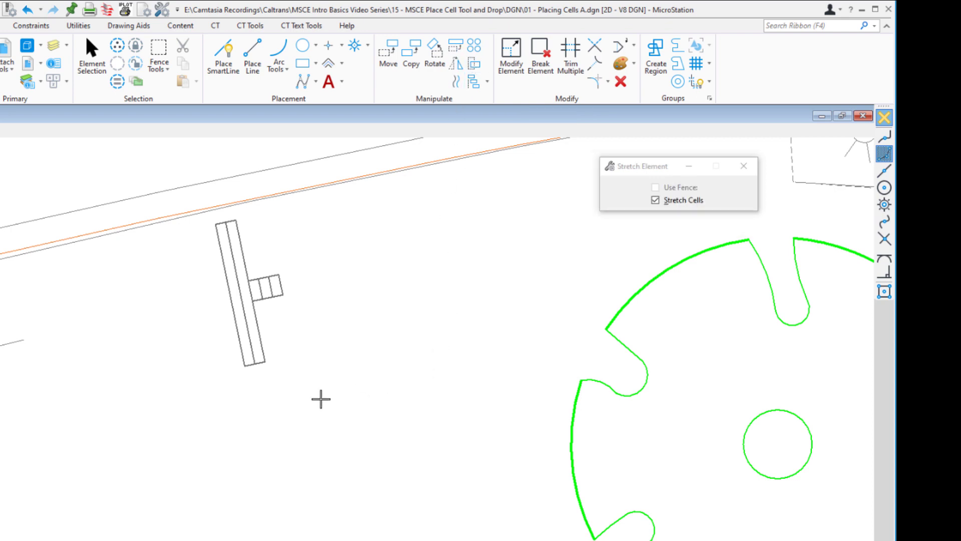
pyautogui.click(236, 371)
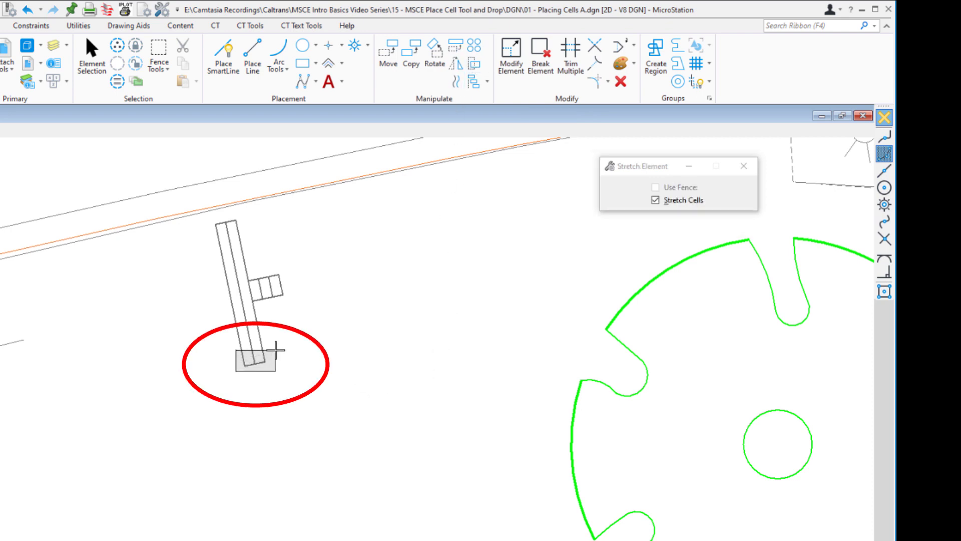
pyautogui.click(275, 353)
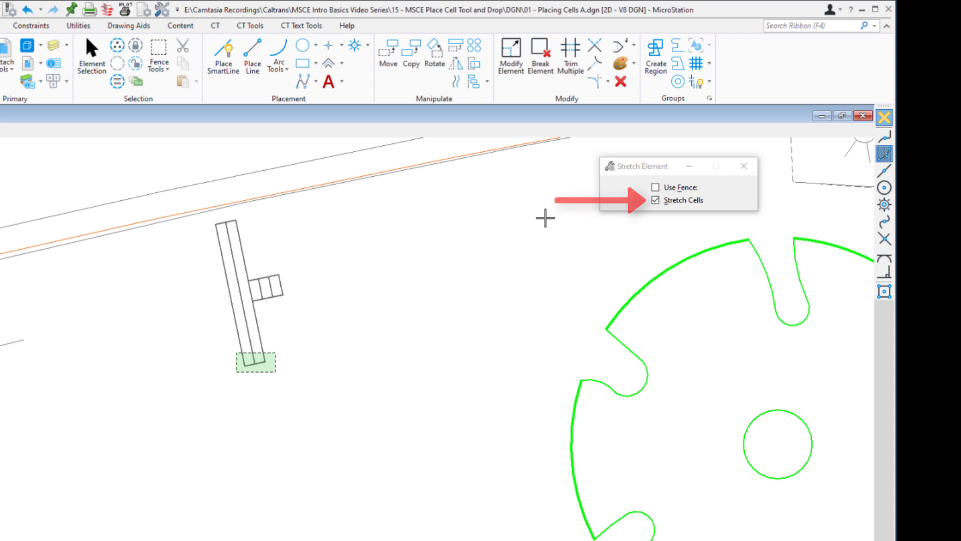
# Stretch the sign's lower end away from the curb along its own axis with AccuDraw rotated to the sign, and undo the stretch.
pyautogui.click(255, 362)
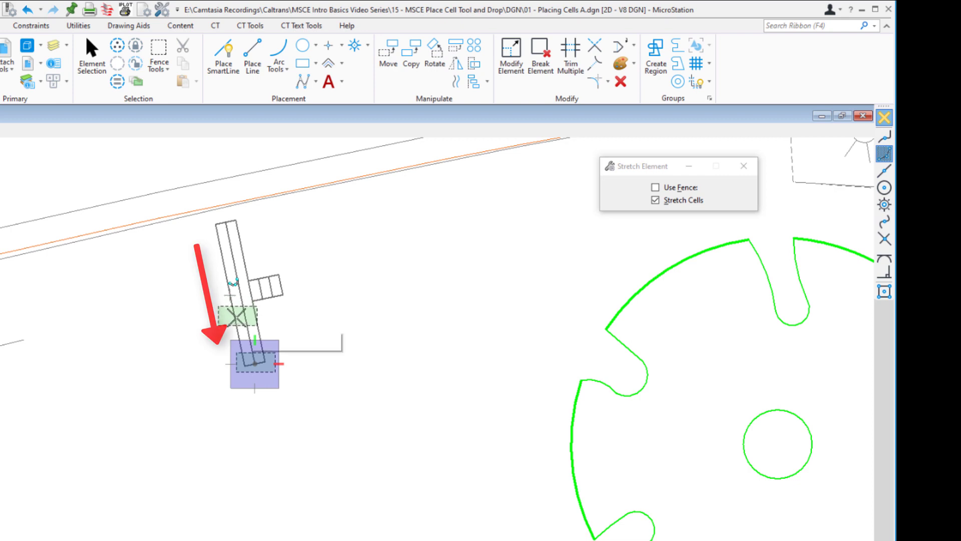
pyautogui.rightClick(214, 335)
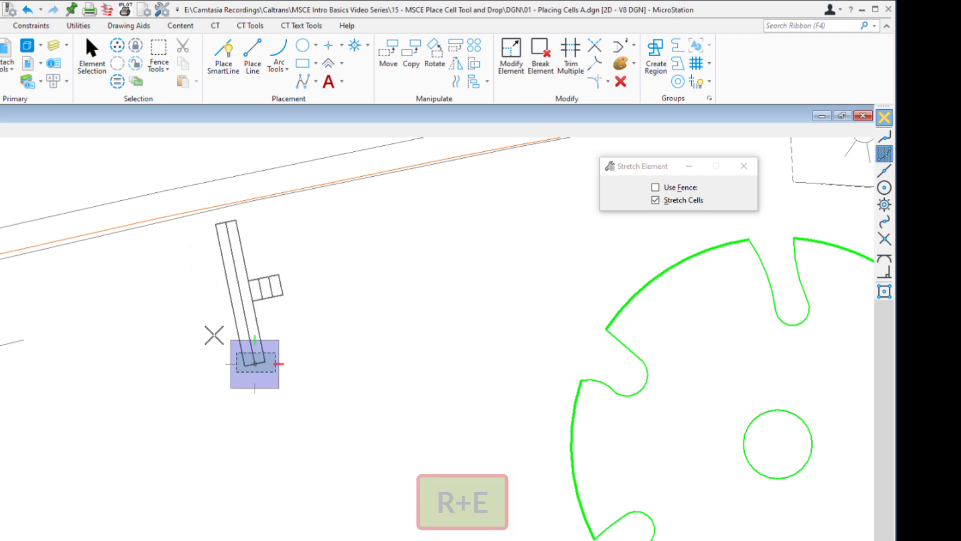
pyautogui.press('r')
pyautogui.press('e')
pyautogui.click(230, 308)
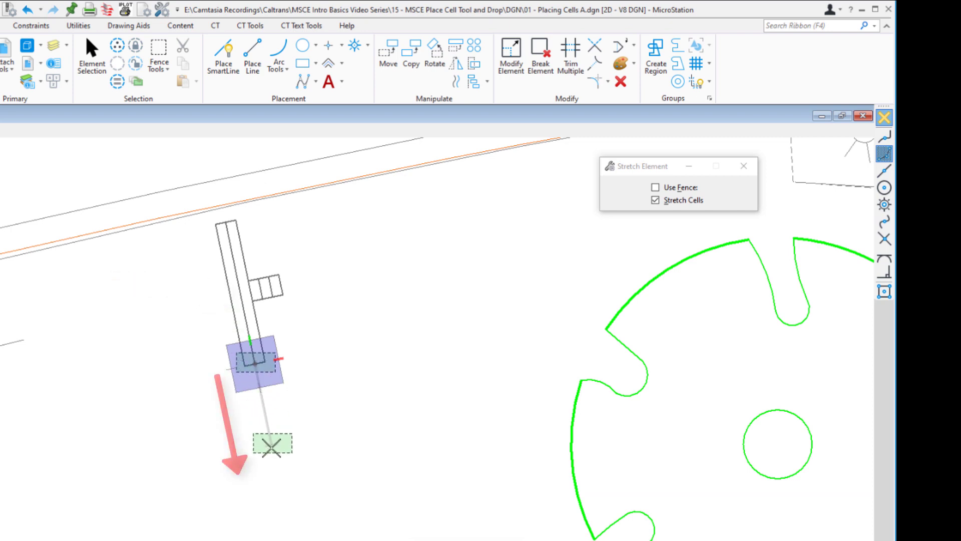
pyautogui.click(274, 453)
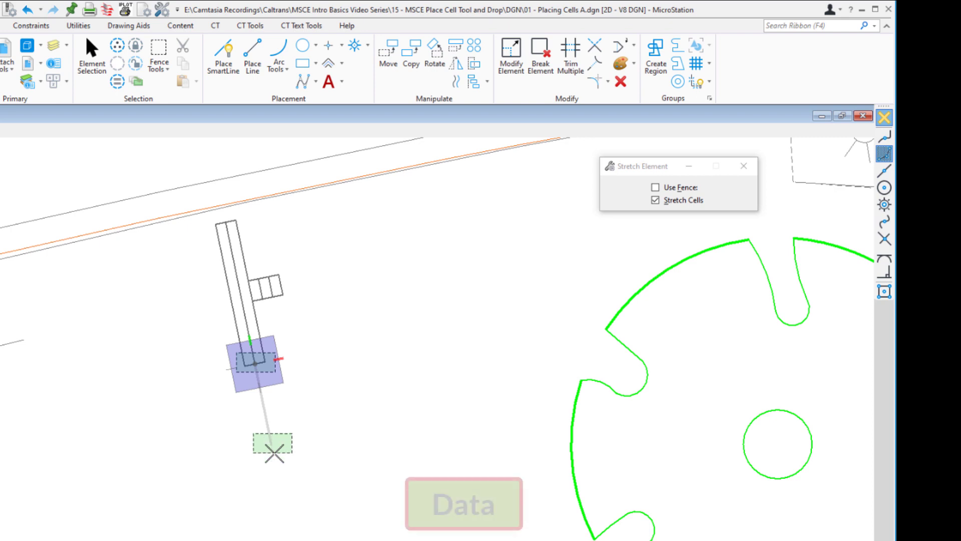
pyautogui.rightClick(308, 404)
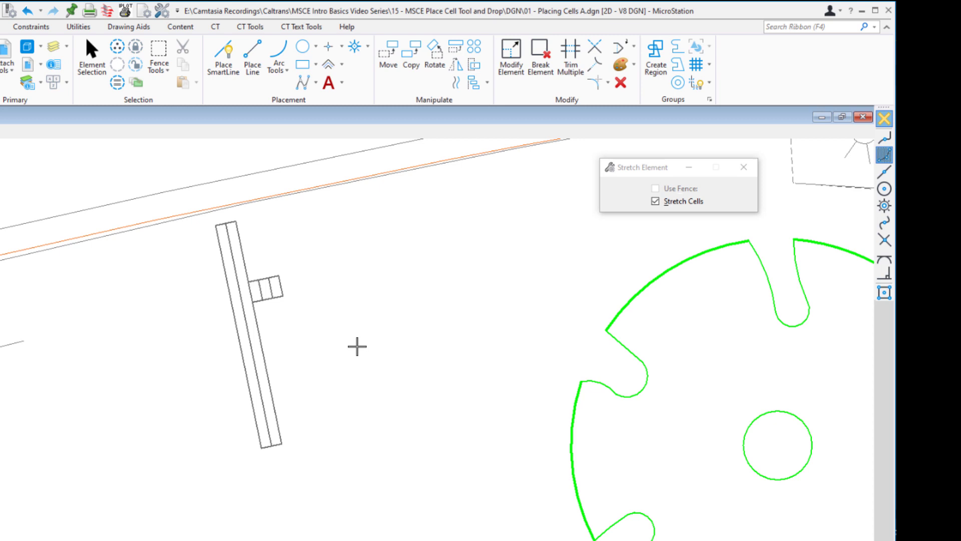
pyautogui.hotkey('ctrl', 'z')
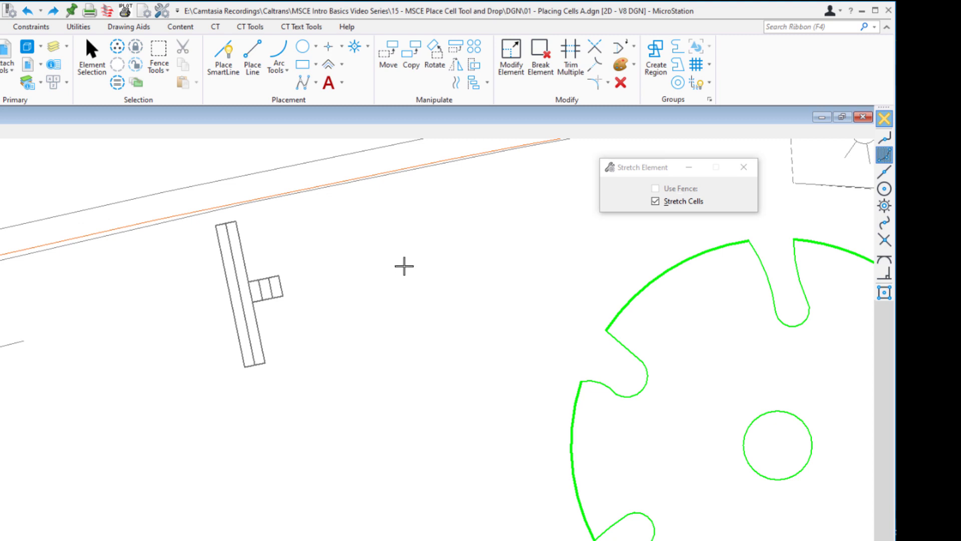
# Drop the sgn1p sign cell into its component lines using Drop Element with the Complex option.
pyautogui.click(699, 84)
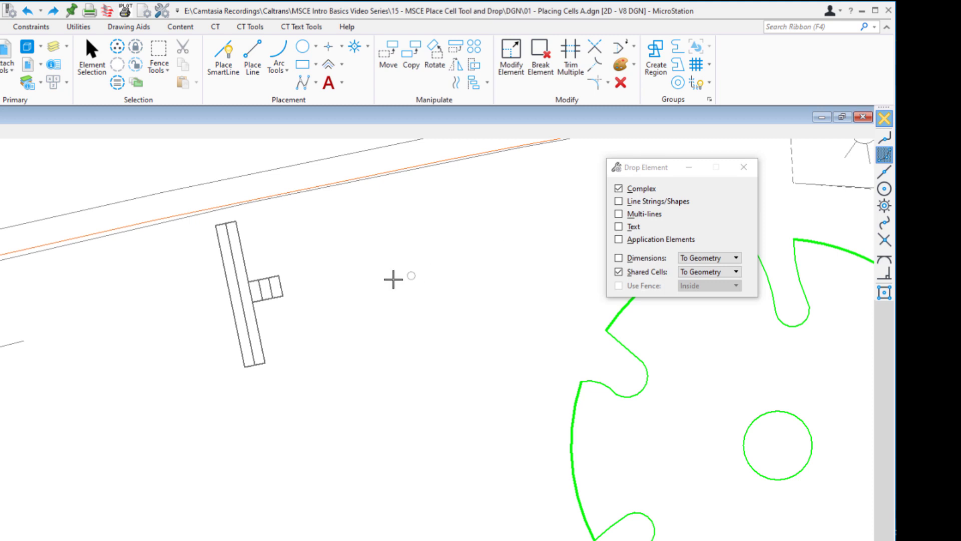
pyautogui.click(283, 297)
pyautogui.moveTo(260, 333)
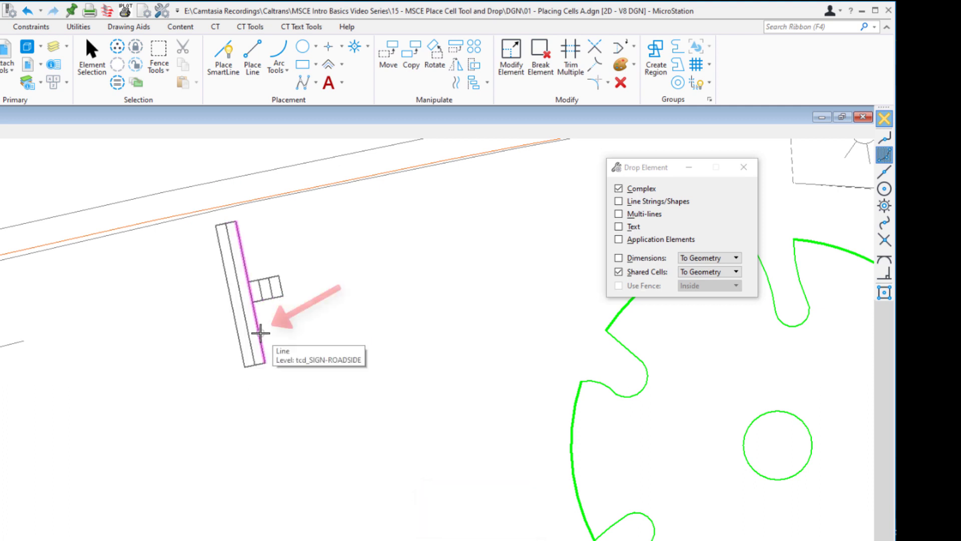
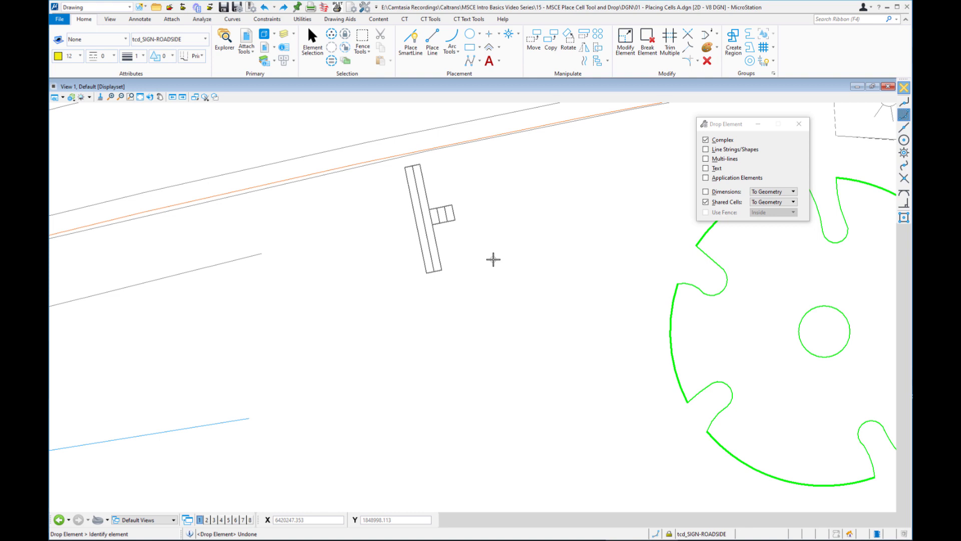
# Restart Place Active Cell at the sheet's lower edge, above the relative border scale, and set the active cell to note33.
pyautogui.keyDown('shift'); pyautogui.rightClick(507, 232); pyautogui.keyUp('shift')
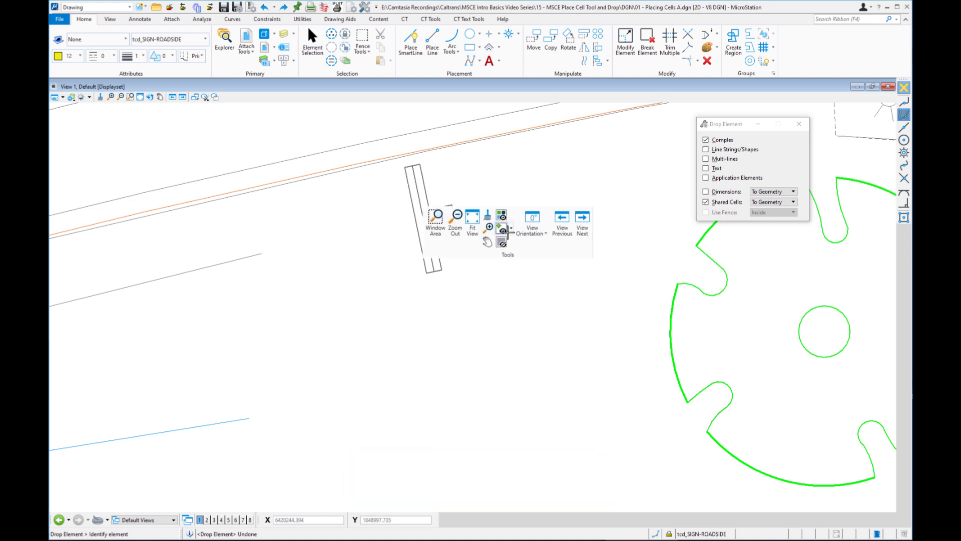
pyautogui.click(473, 223)
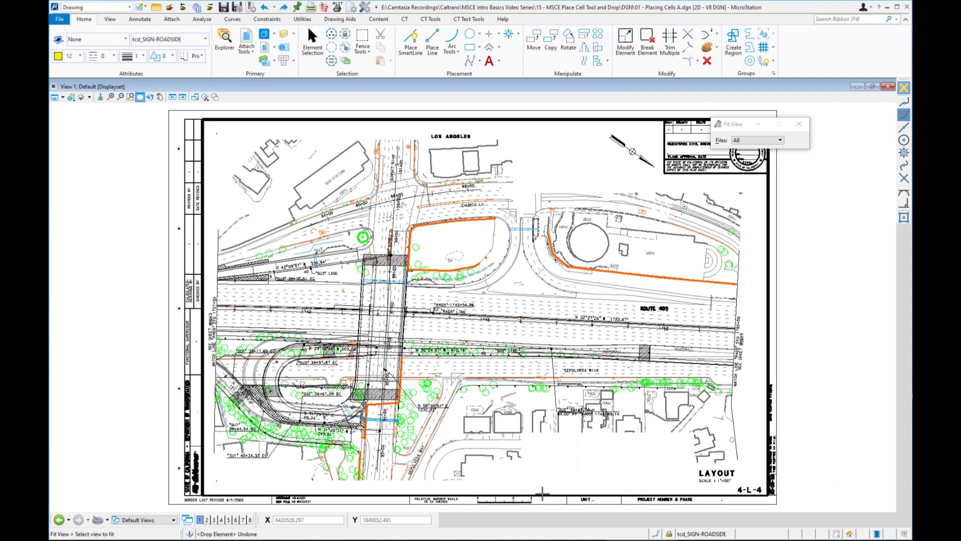
pyautogui.scroll(3, 545, 470)
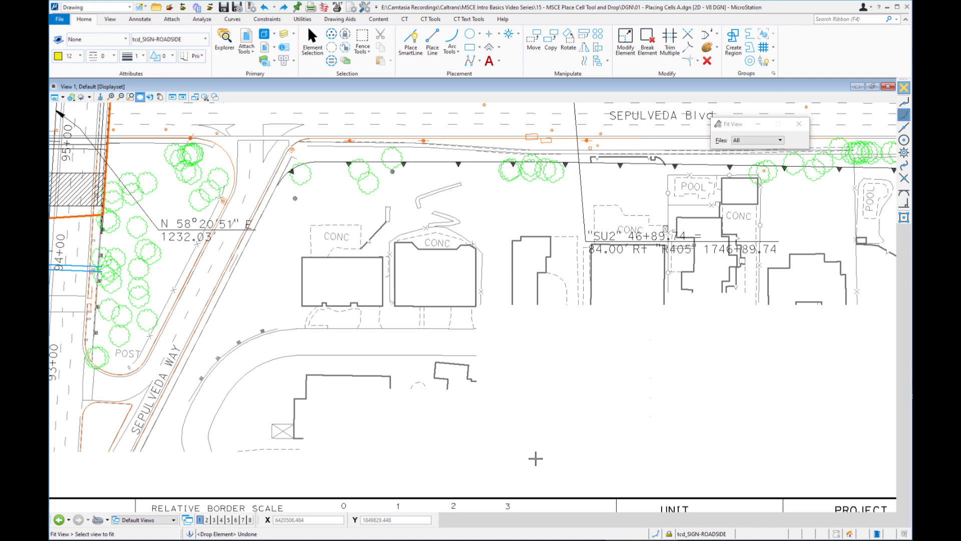
pyautogui.scroll(2, 538, 456)
pyautogui.moveTo(538, 457)
pyautogui.mouseDown(button='middle')
pyautogui.moveTo(528, 354)
pyautogui.moveTo(554, 317)
pyautogui.mouseUp(button='middle')
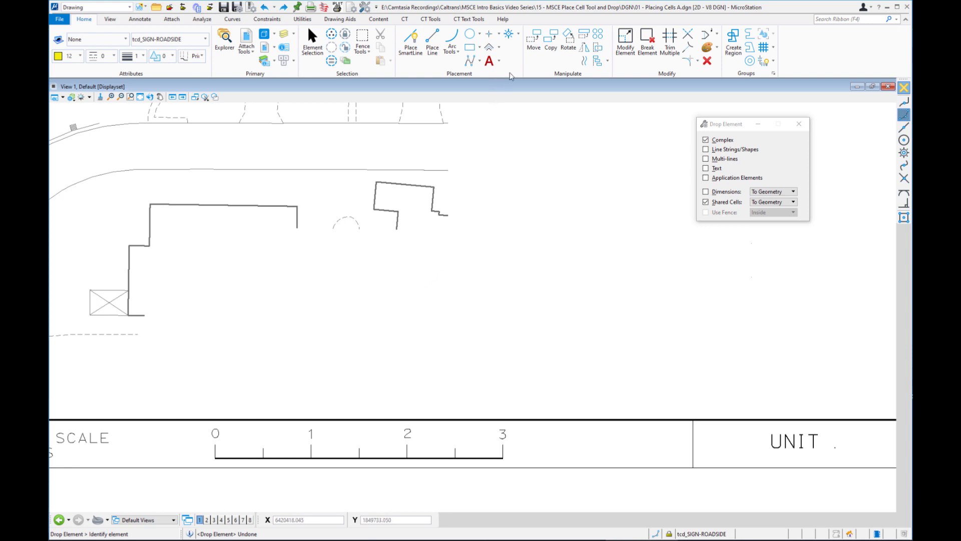
pyautogui.click(509, 36)
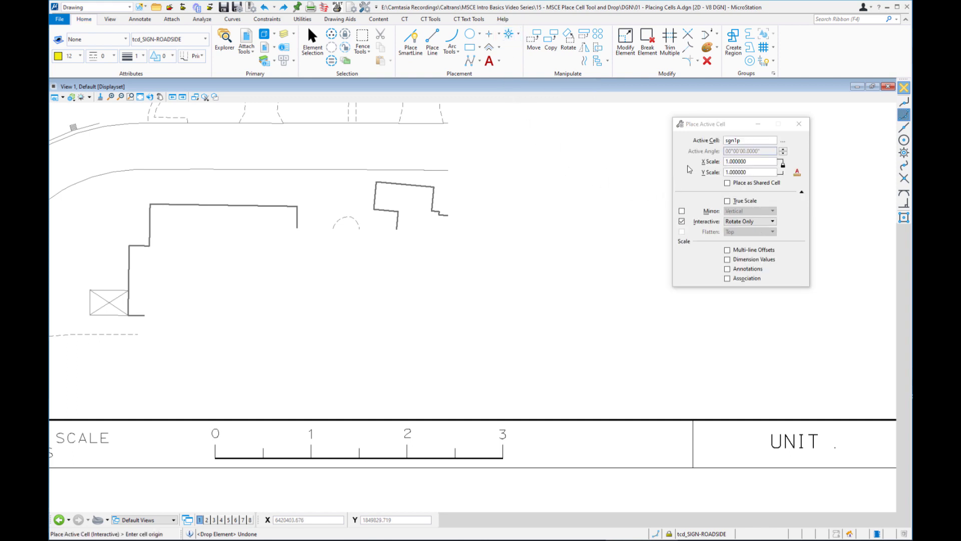
pyautogui.doubleClick(739, 141)
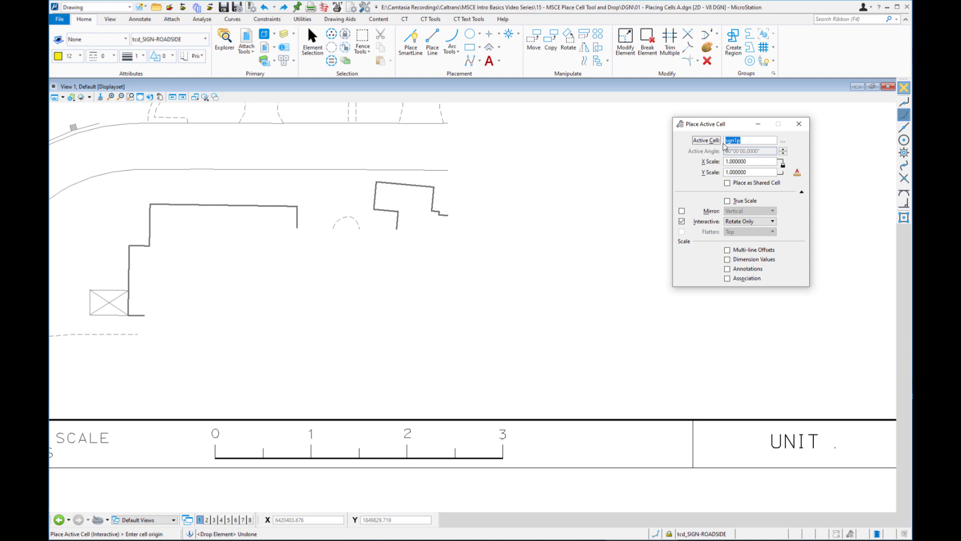
pyautogui.write('note33')
pyautogui.press('Return')
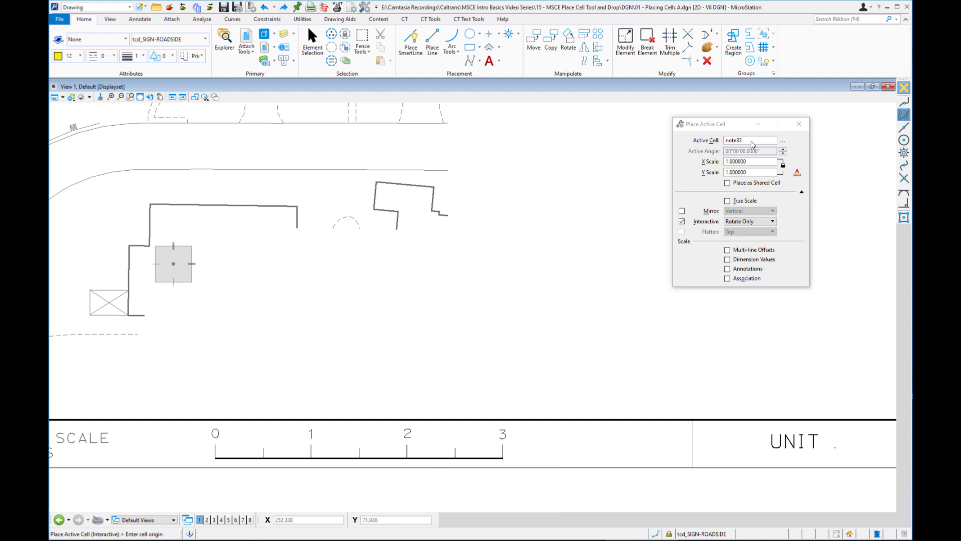
# Disable interactive placement and place the note33 cell above the relative border scale, beside the stepped building outline.
pyautogui.click(682, 222)
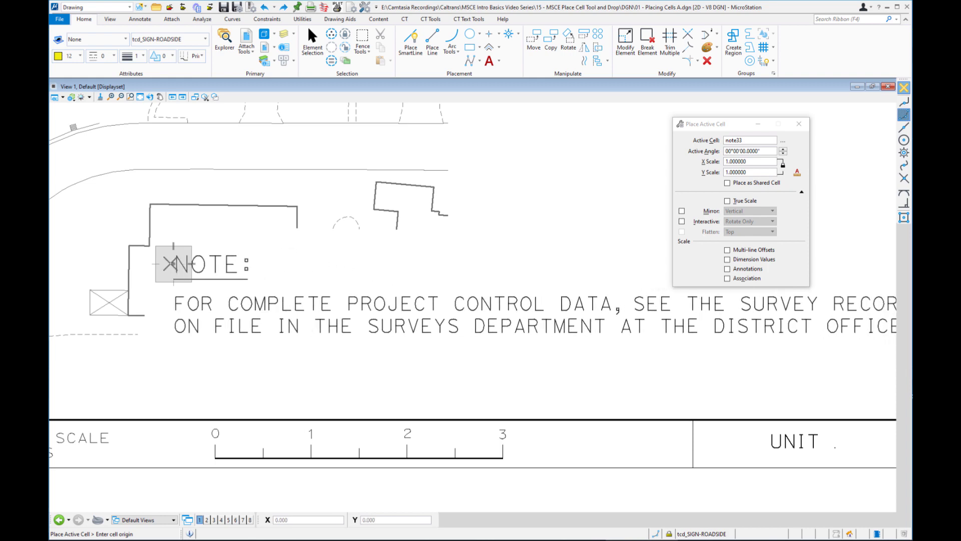
pyautogui.click(173, 264)
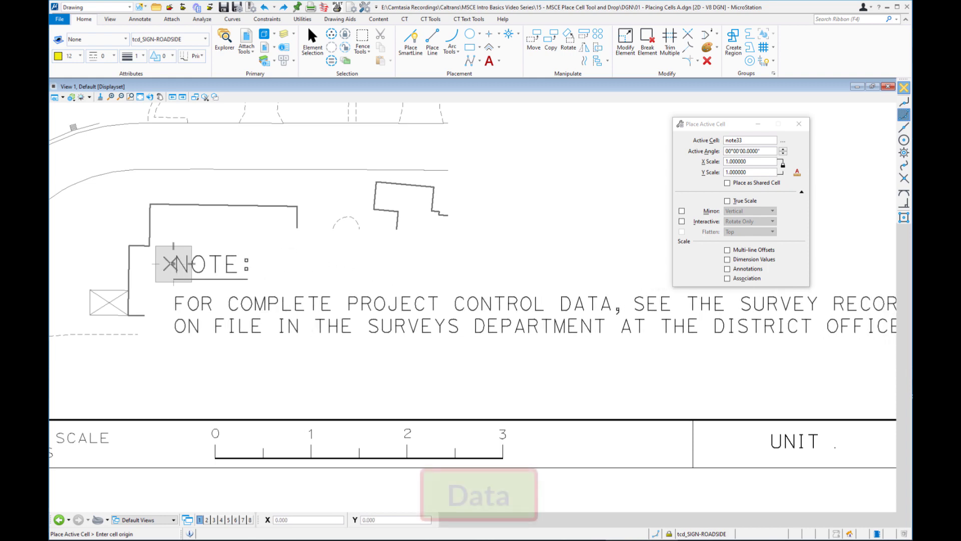
pyautogui.rightClick(283, 268)
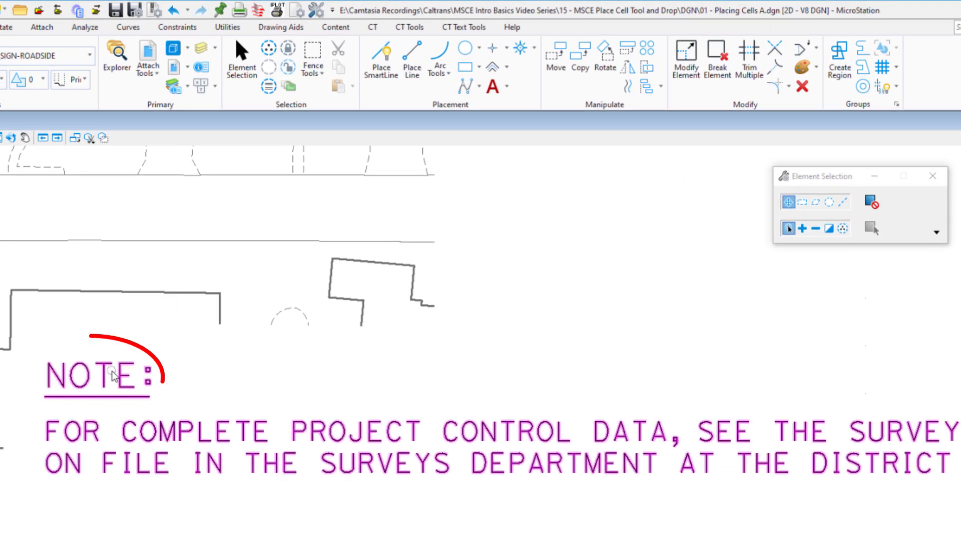
# Edit the heading text inside the placed note cell to read "NOTES:" and deselect the cell.
pyautogui.moveTo(113, 376)
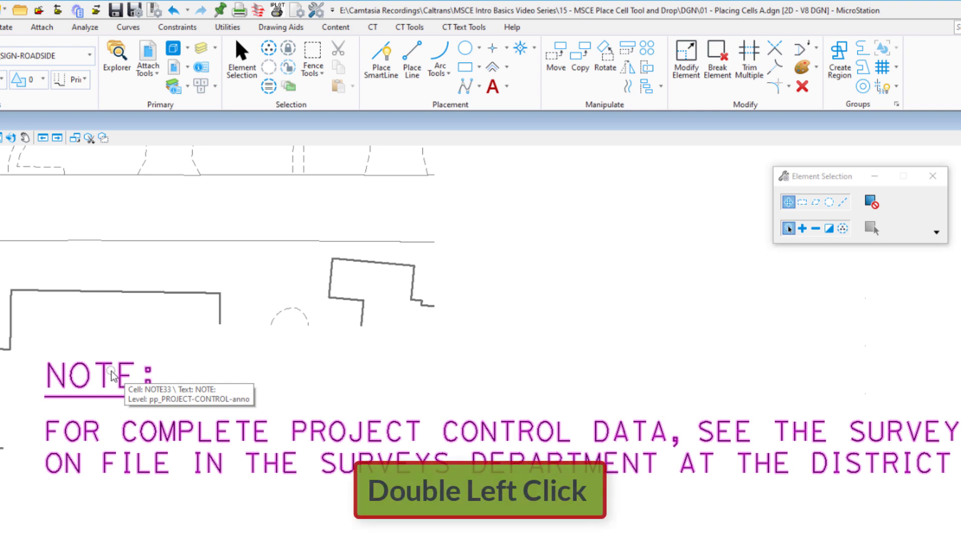
pyautogui.doubleClick(112, 373)
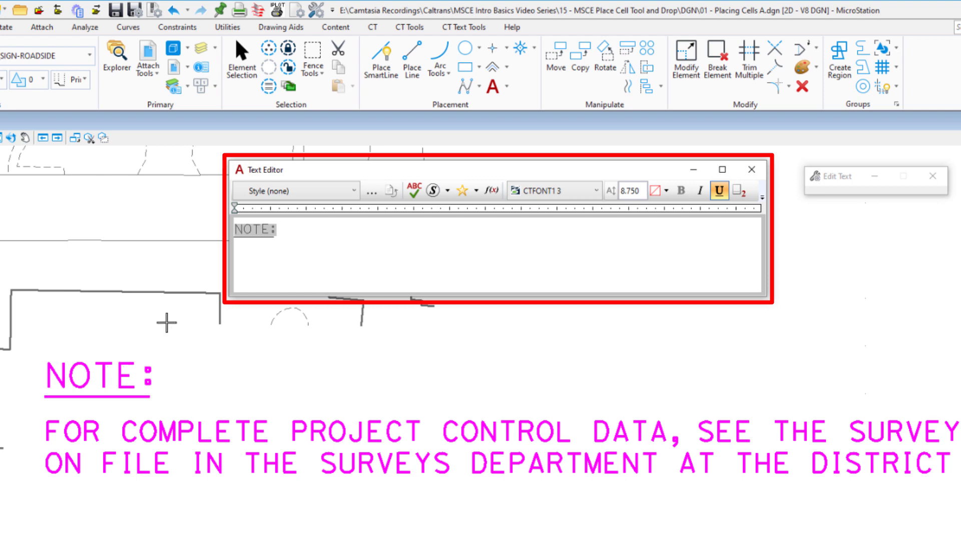
pyautogui.click(271, 232)
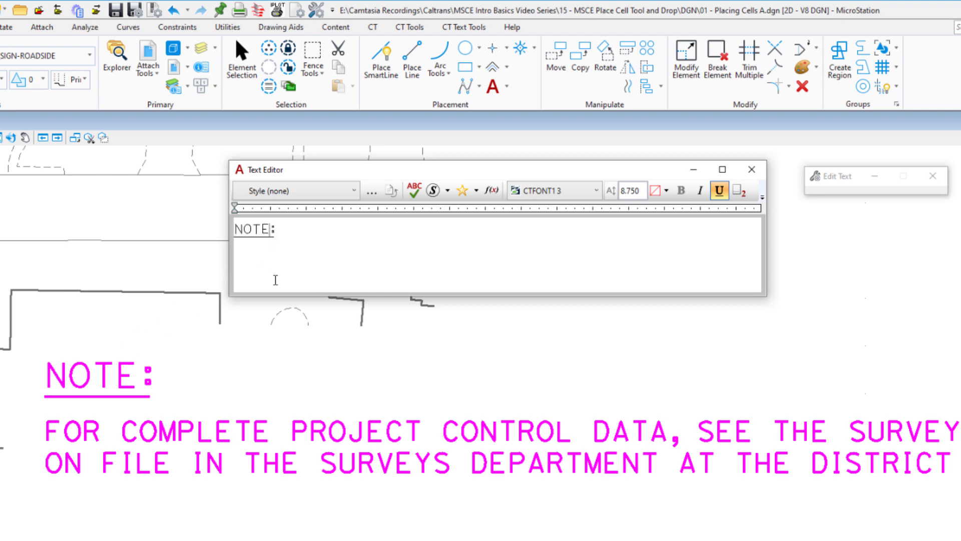
pyautogui.write('S')
pyautogui.click(437, 355)
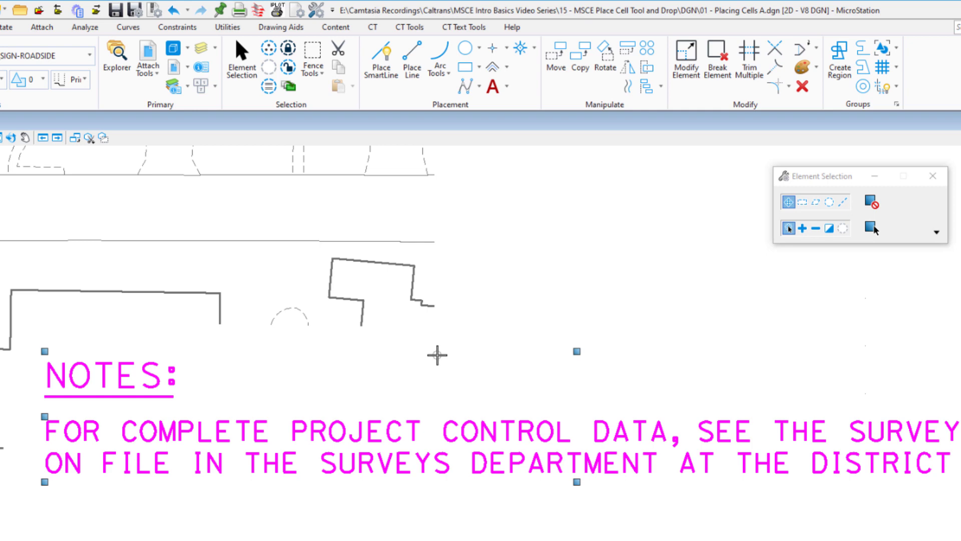
pyautogui.click(503, 316)
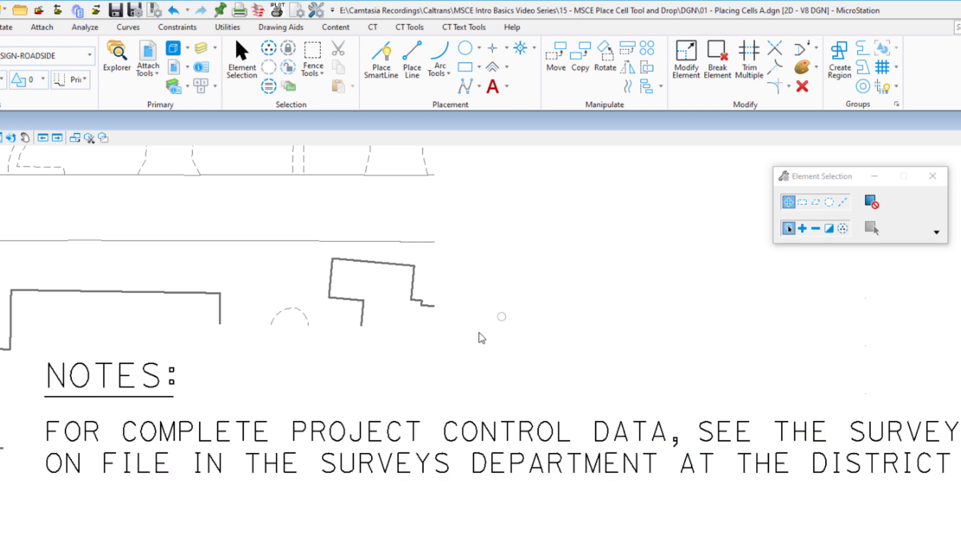
# Open the drawing 02-Creating a Cell for a Detail.dgn and inspect the Section X-X detail.
pyautogui.scroll(-2, 334, 353)
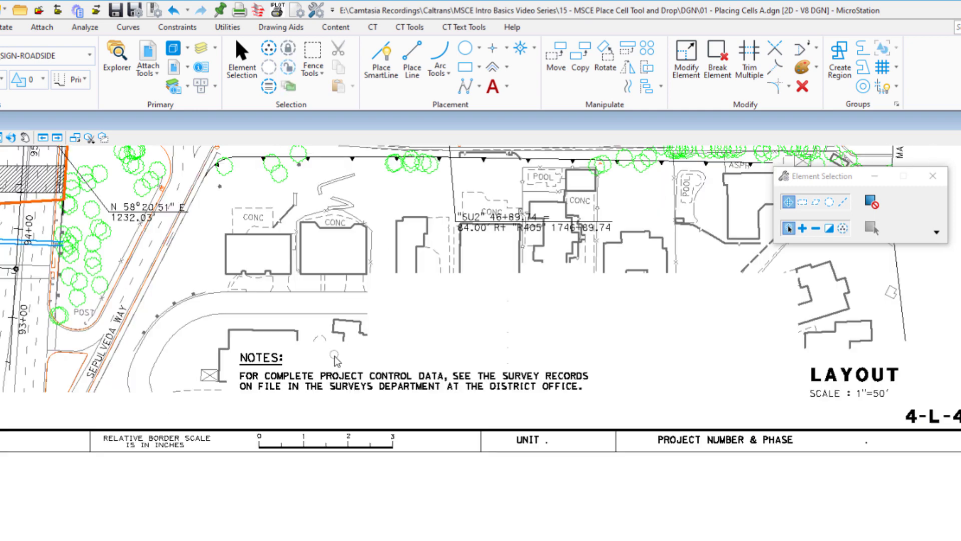
pyautogui.moveTo(478, 331)
pyautogui.mouseDown(button='middle')
pyautogui.moveTo(467, 362)
pyautogui.moveTo(420, 373)
pyautogui.mouseUp(button='middle')
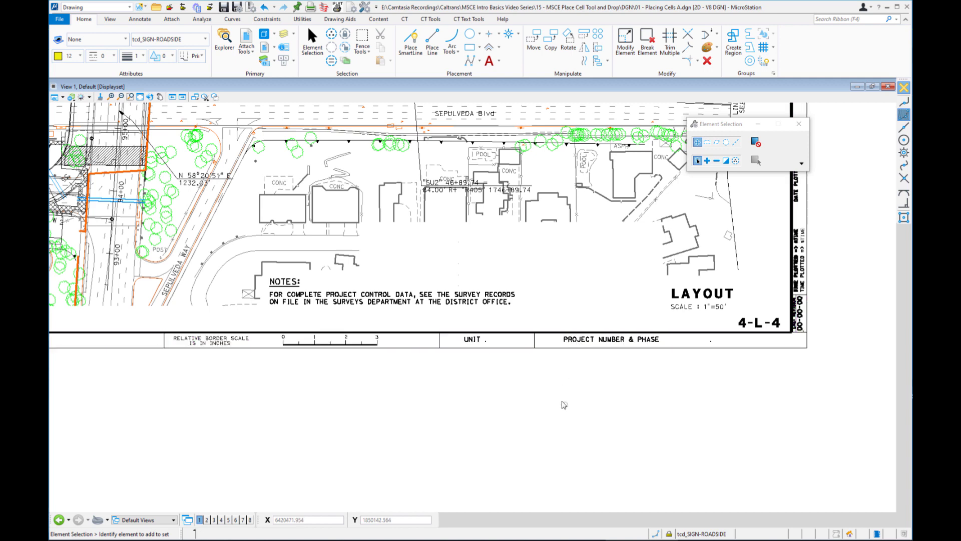
pyautogui.click(555, 362)
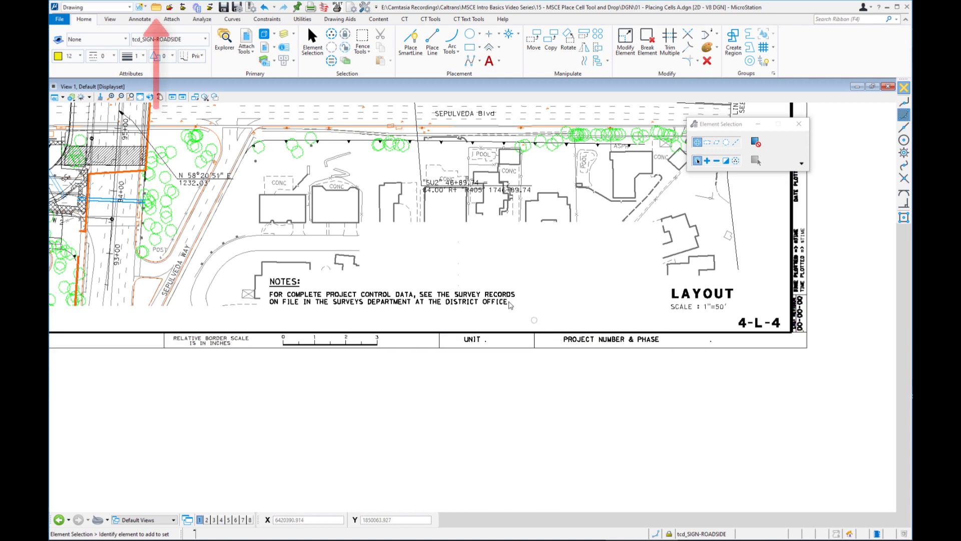
pyautogui.click(157, 9)
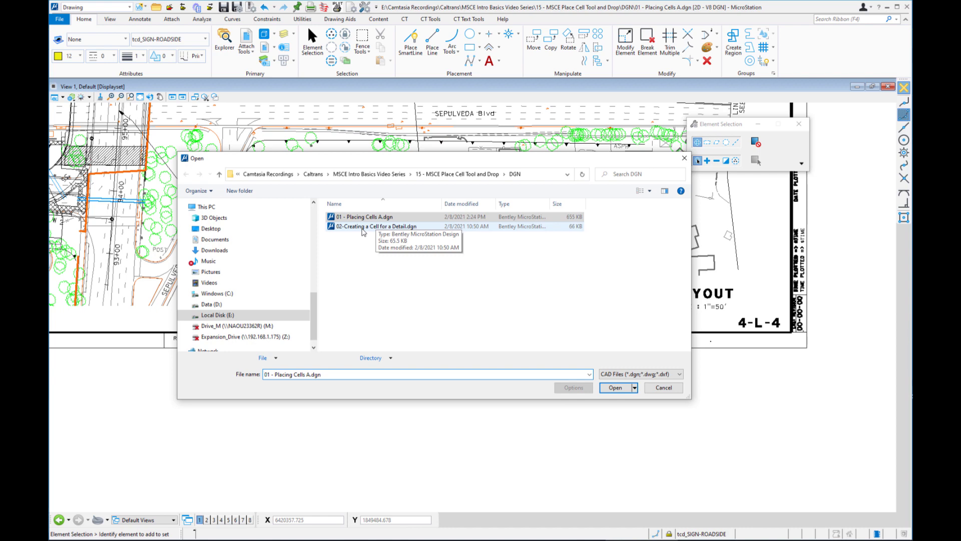
pyautogui.doubleClick(363, 226)
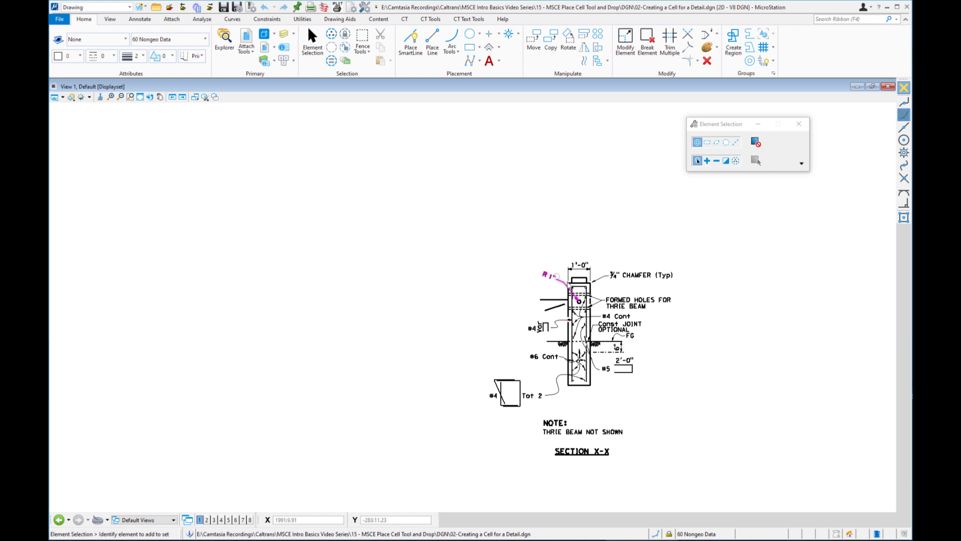
pyautogui.scroll(2, 583, 283)
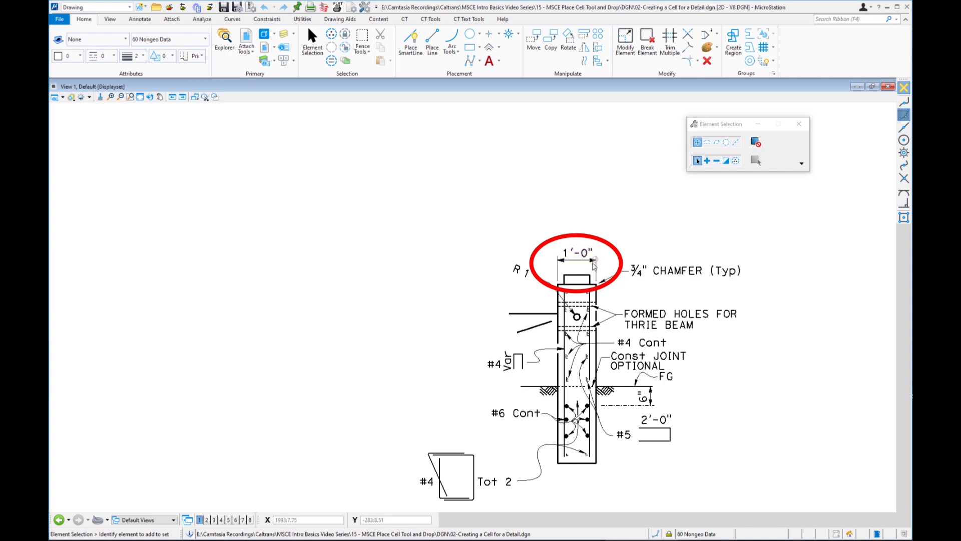
pyautogui.scroll(-2, 569, 243)
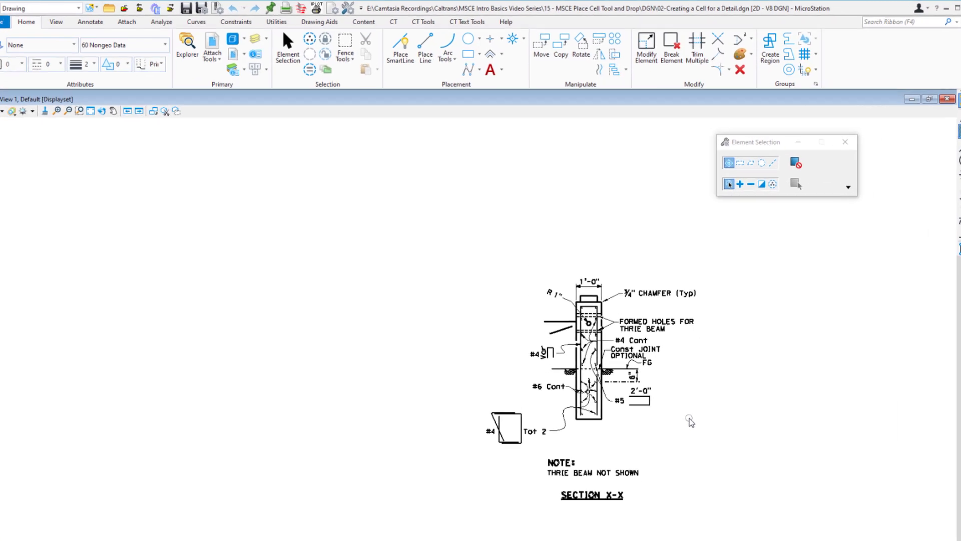
# Start Place Active Cell, browse for a cell library, and move the library window clear of the Section X-X detail.
pyautogui.click(516, 42)
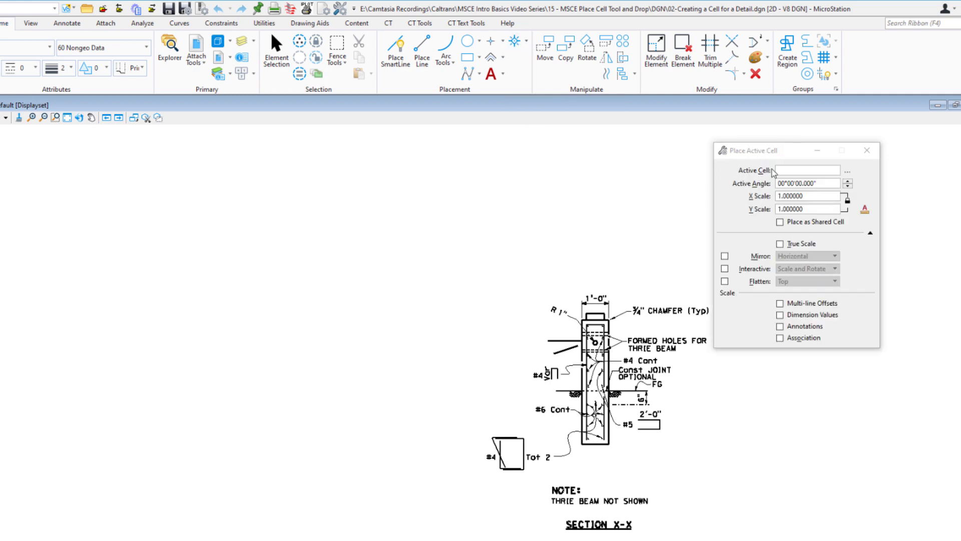
pyautogui.click(848, 171)
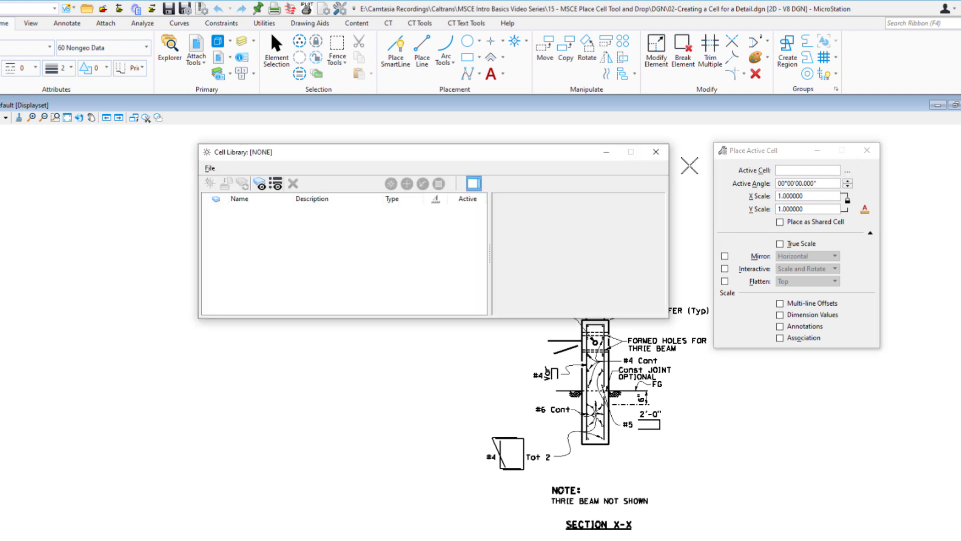
pyautogui.moveTo(558, 160); pyautogui.dragTo(423, 159)
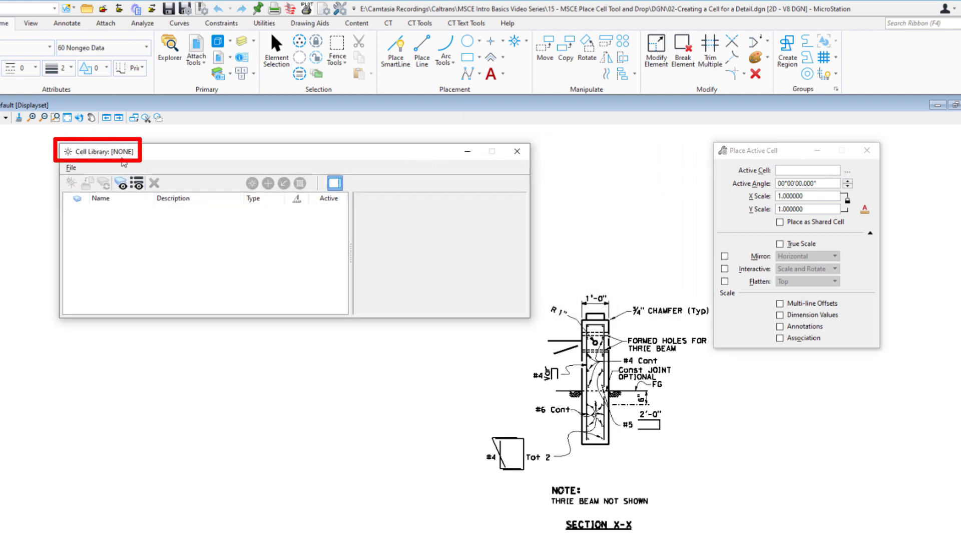
pyautogui.click(71, 168)
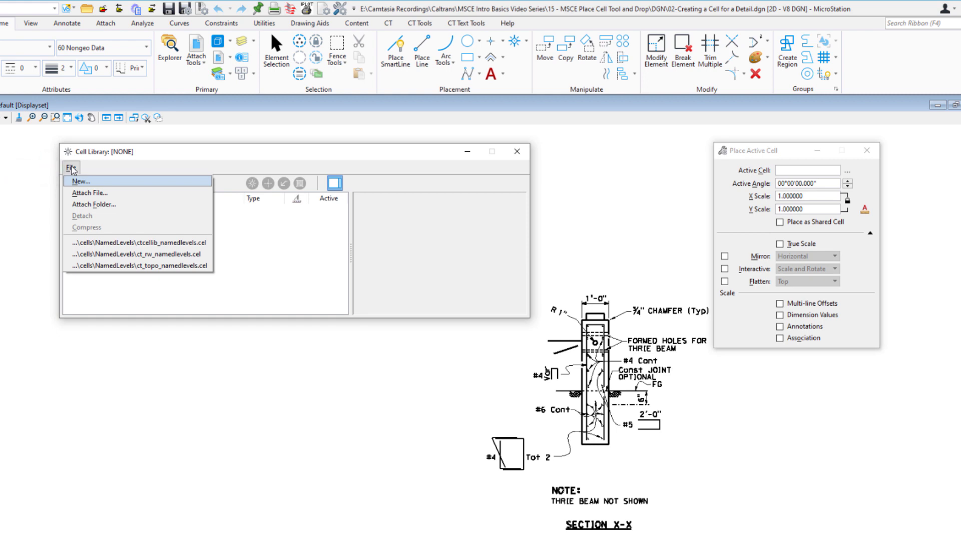
pyautogui.click(123, 243)
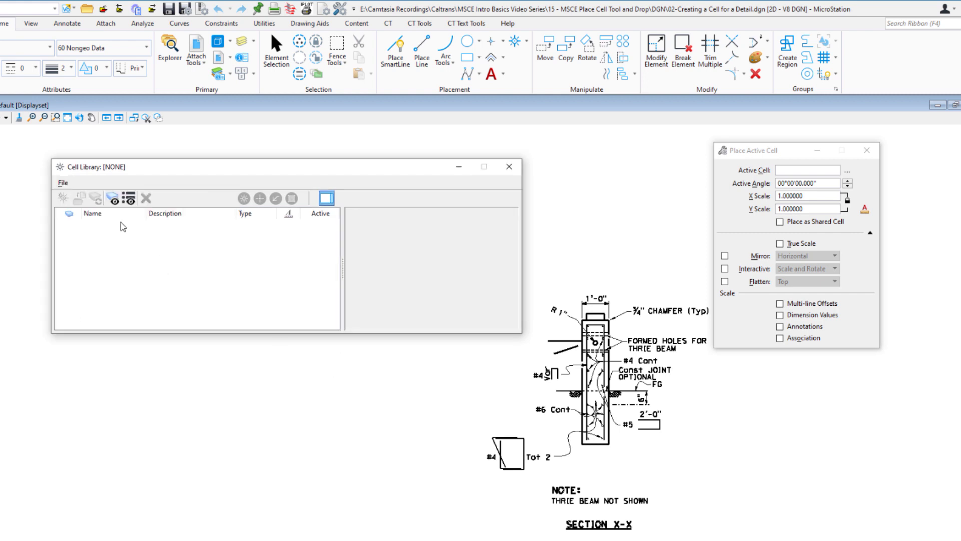
# Create a new cell library named "My First Cell Library" in the 1_Roadway Standards\Cell folder.
pyautogui.click(64, 185)
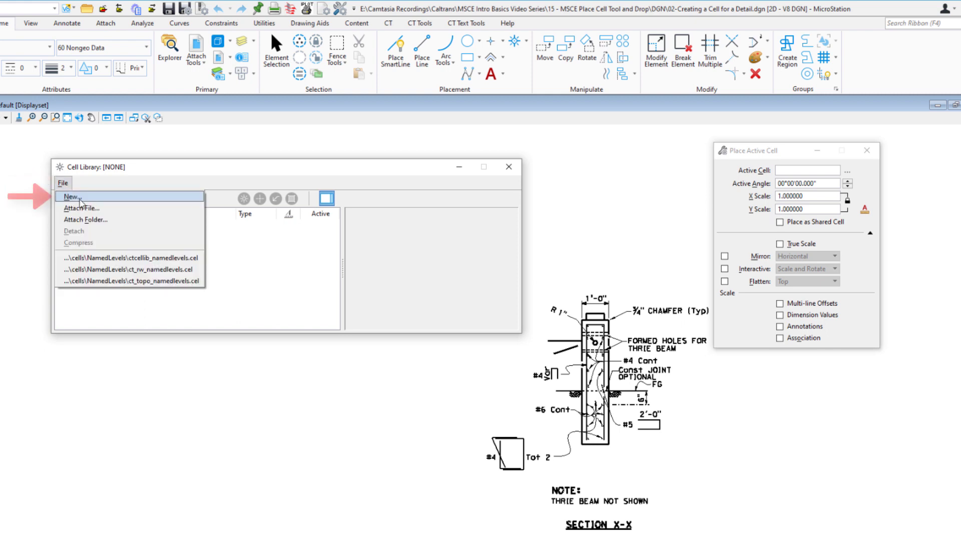
pyautogui.click(75, 198)
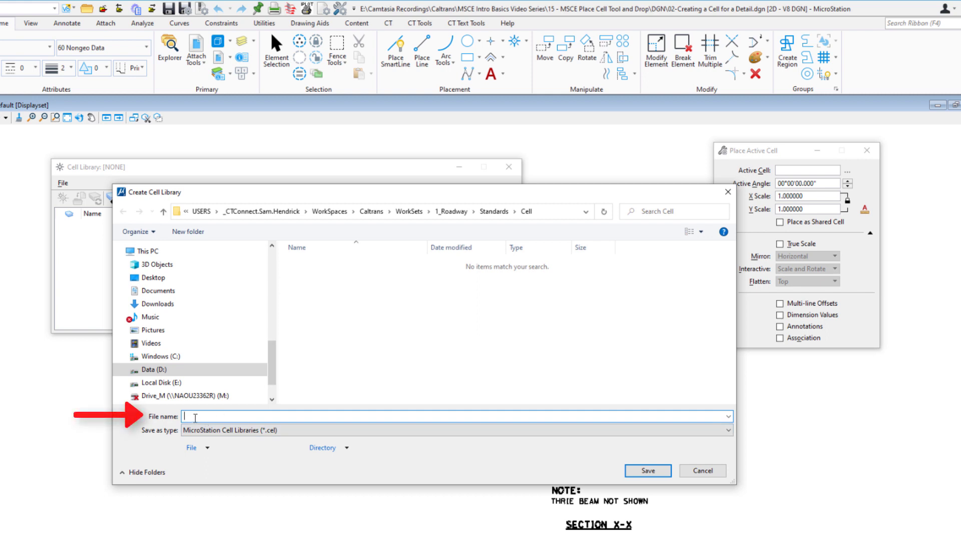
pyautogui.write('My Firs')
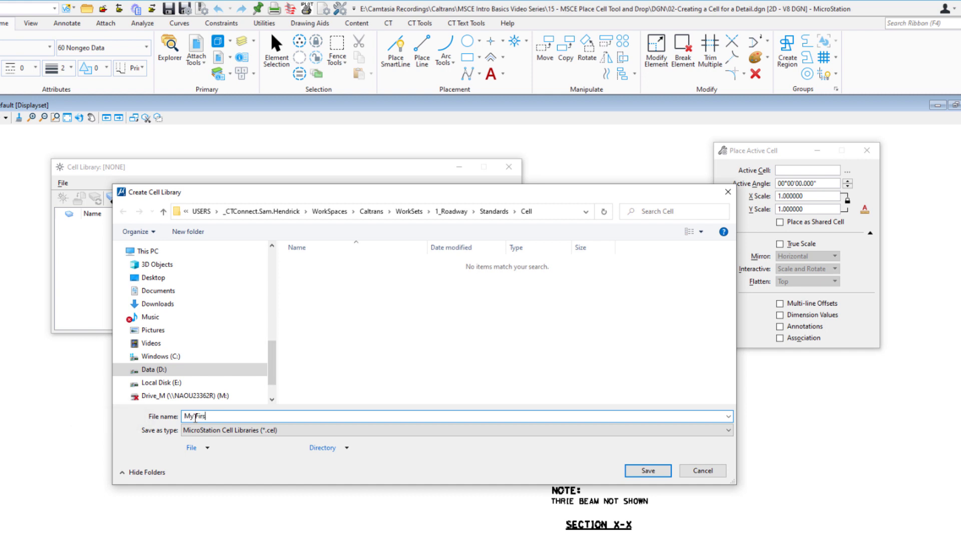
pyautogui.write('t Cell Library')
pyautogui.click(670, 472)
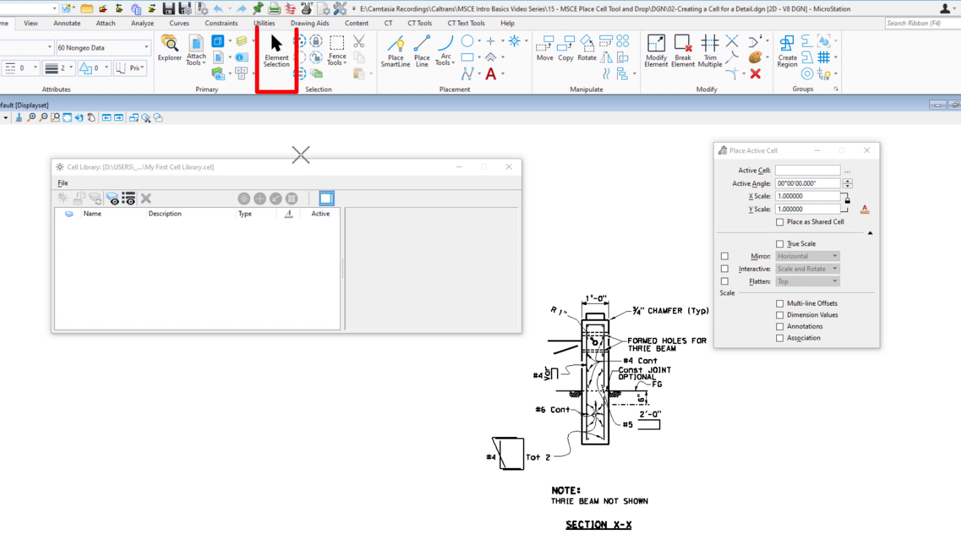
# Select the entire Section X-X detail and define the cell origin at the midpoint of the post's bottom edge.
pyautogui.click(276, 55)
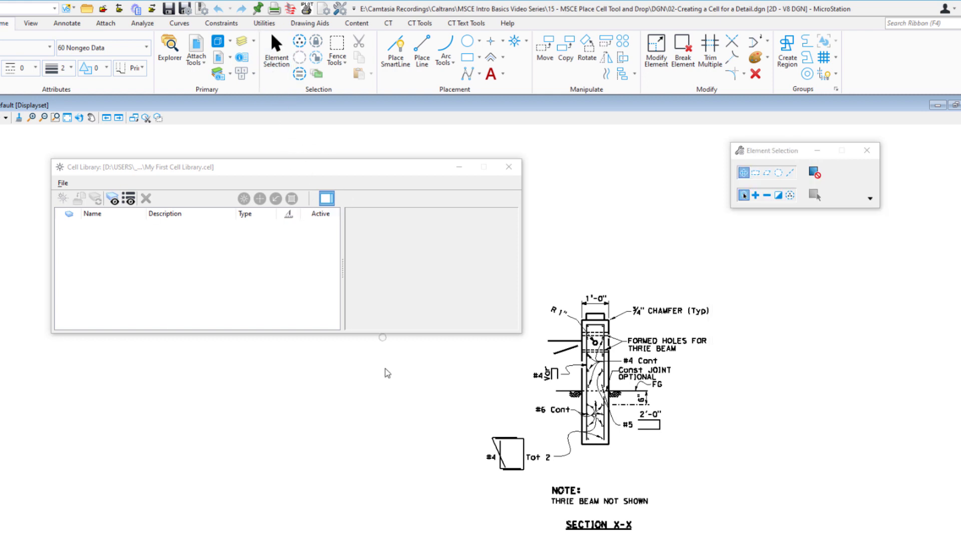
pyautogui.moveTo(468, 539); pyautogui.dragTo(737, 268)
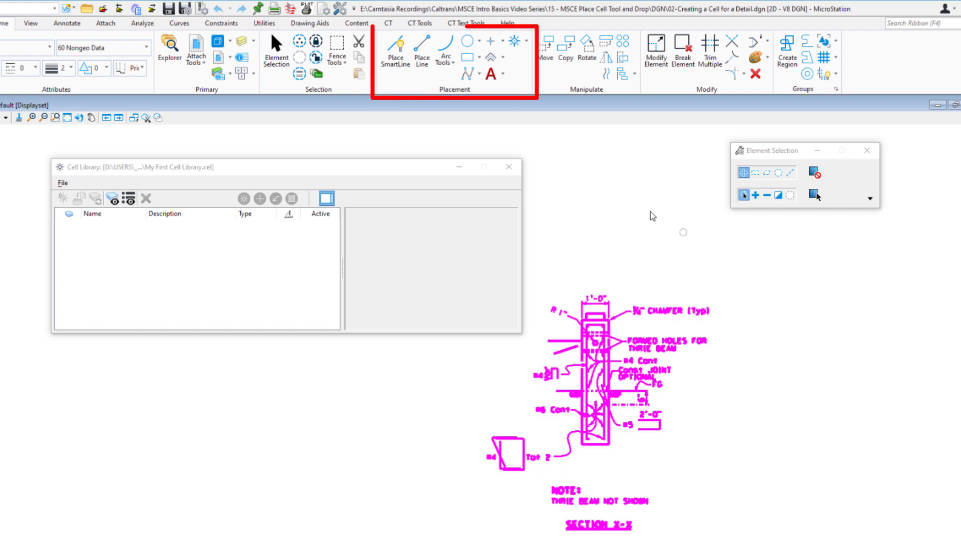
pyautogui.click(527, 43)
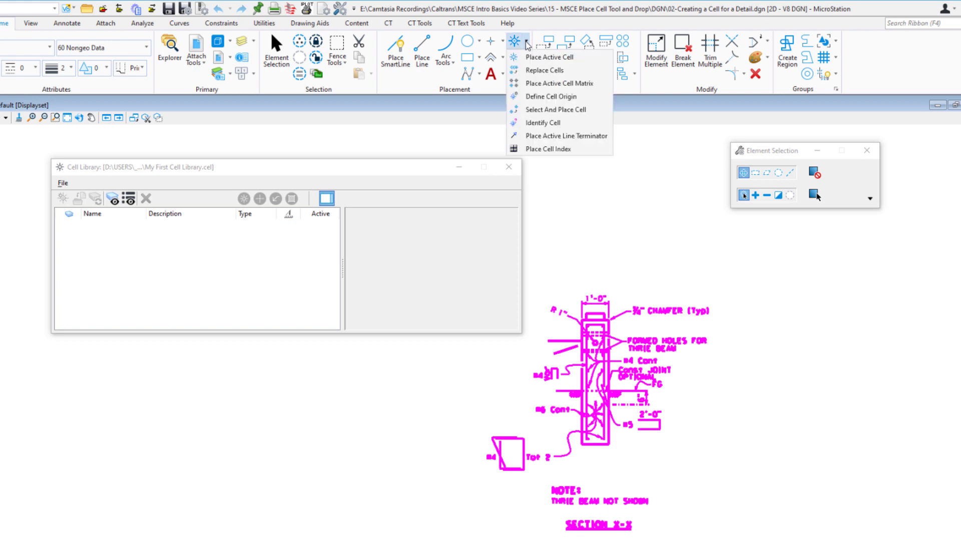
pyautogui.click(533, 97)
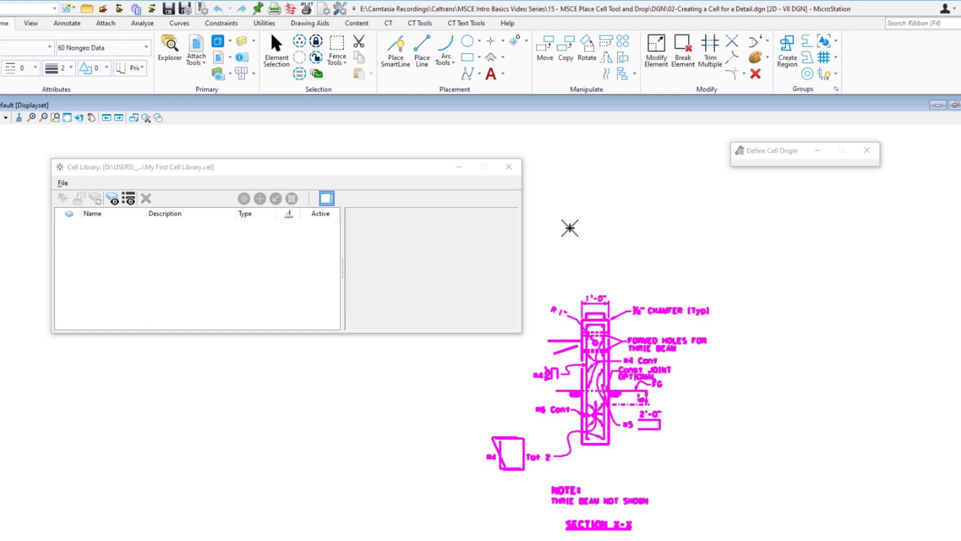
pyautogui.click(595, 445)
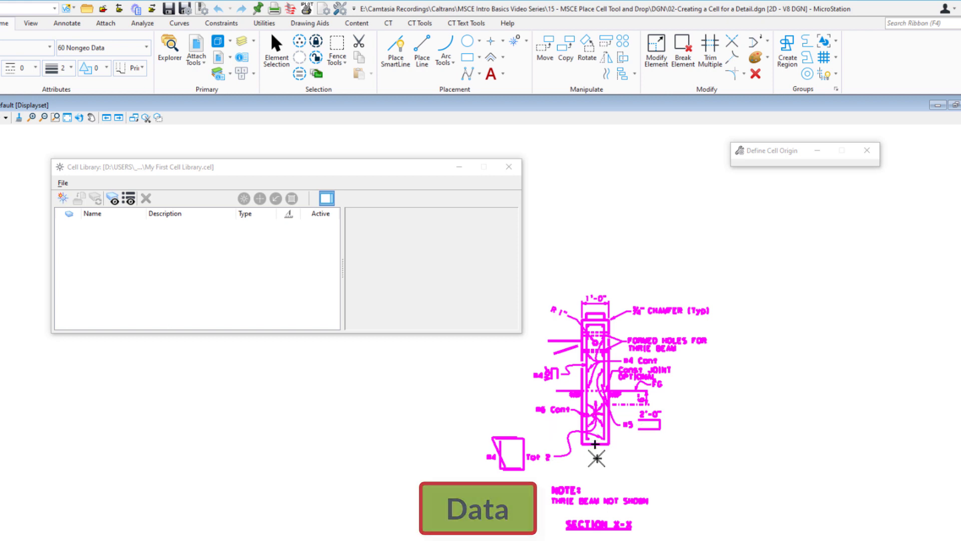
# Create a Graphic cell named "Detail" in the new library from the selected detail.
pyautogui.click(63, 199)
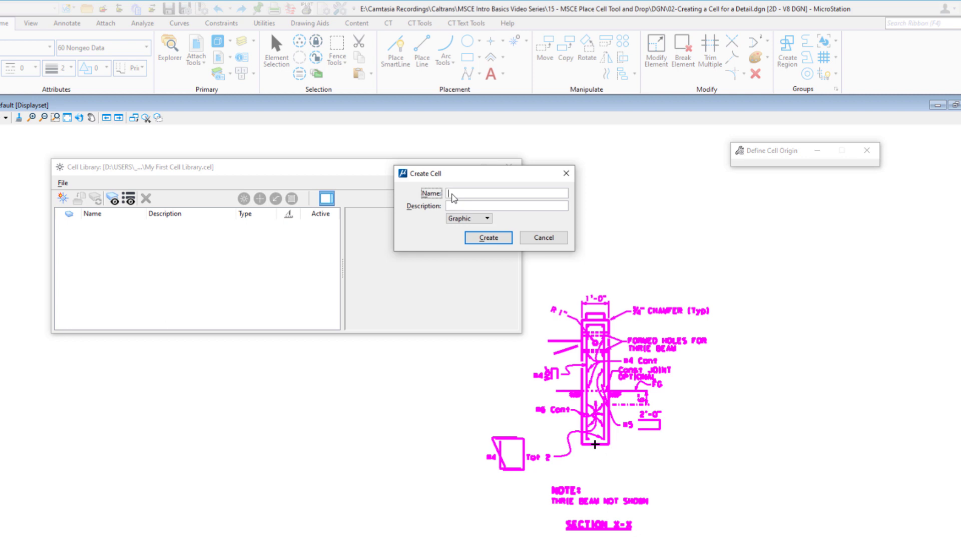
pyautogui.write('Detail')
pyautogui.click(484, 219)
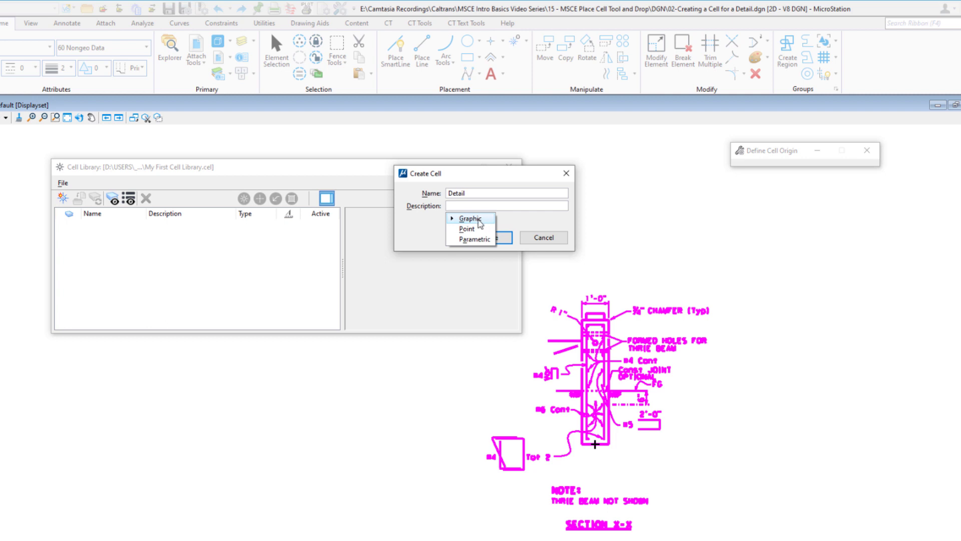
pyautogui.click(480, 219)
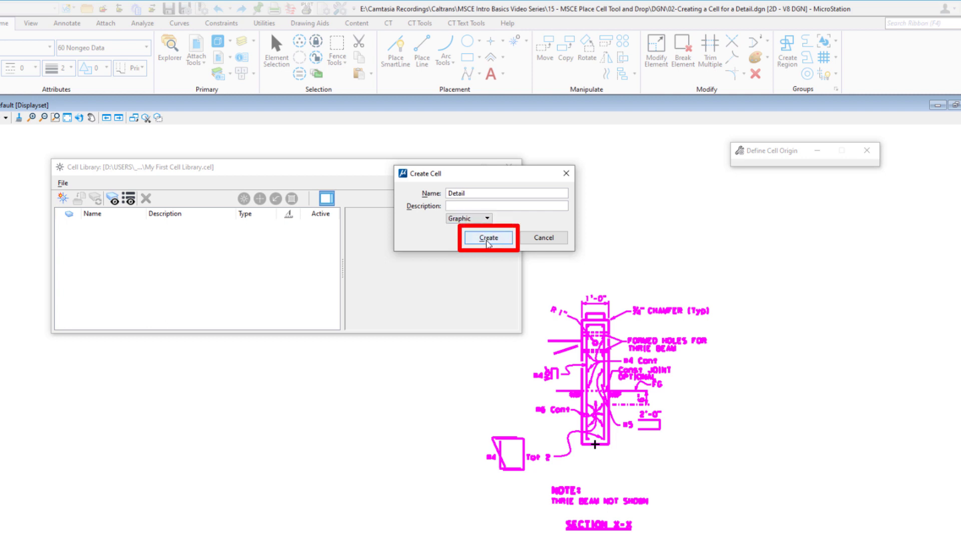
pyautogui.click(488, 238)
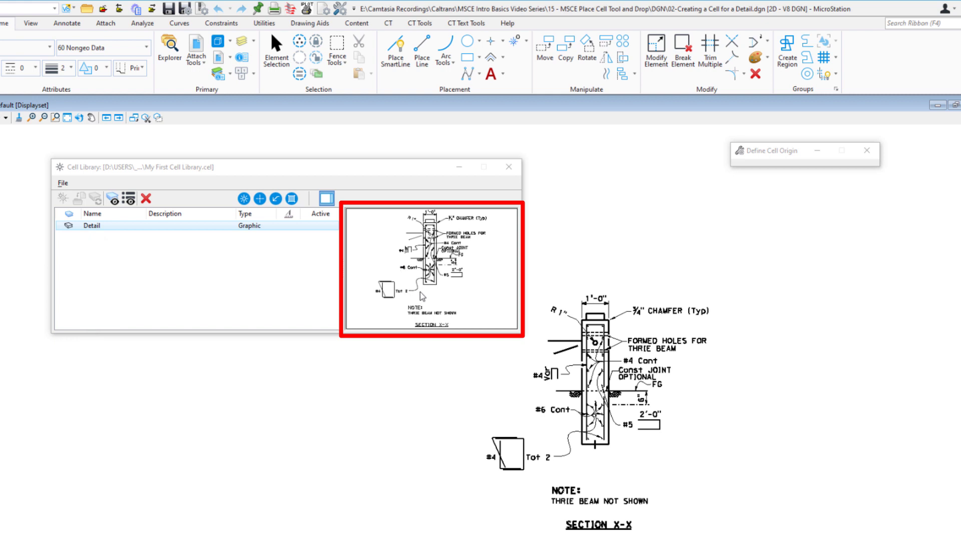
# Place the Detail cell to the left of the original section, end the placement and close the cell library.
pyautogui.doubleClick(92, 226)
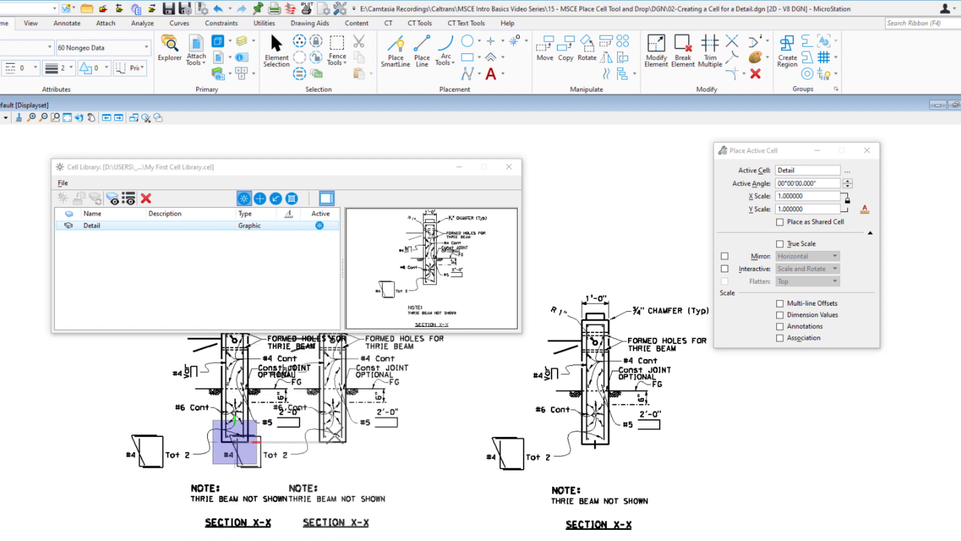
pyautogui.rightClick(334, 441)
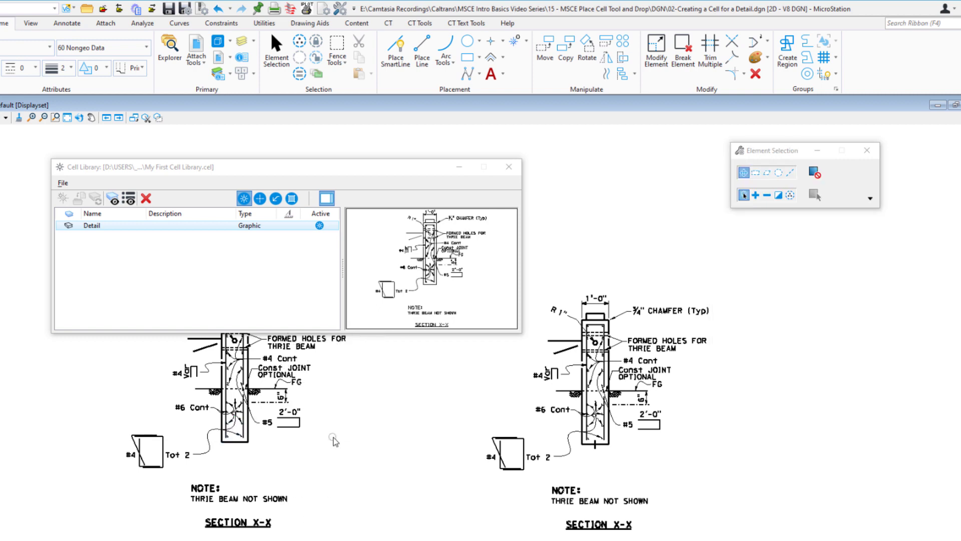
pyautogui.click(508, 166)
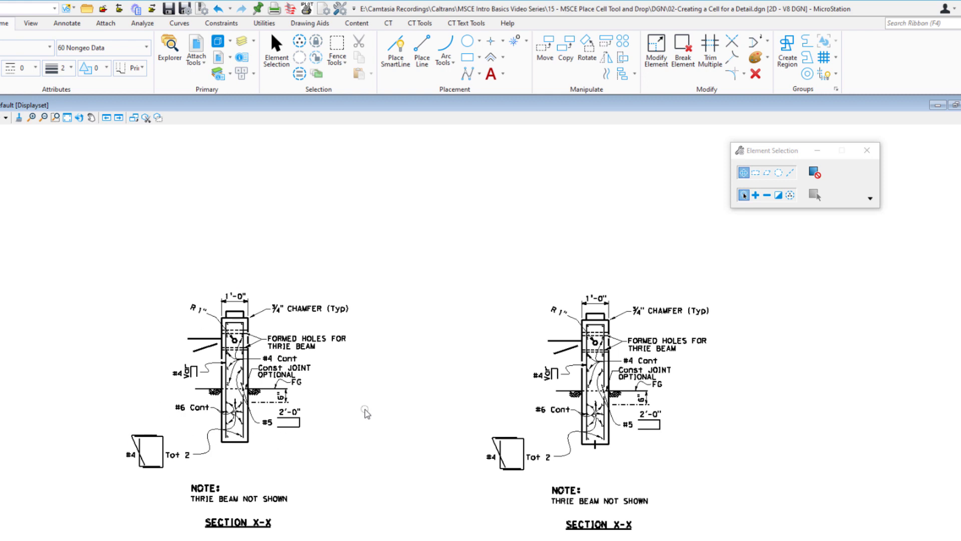
# Drop the newly placed Detail cell to its component elements, using Drop Element with Complex and Shared Cells enabled.
pyautogui.click(825, 76)
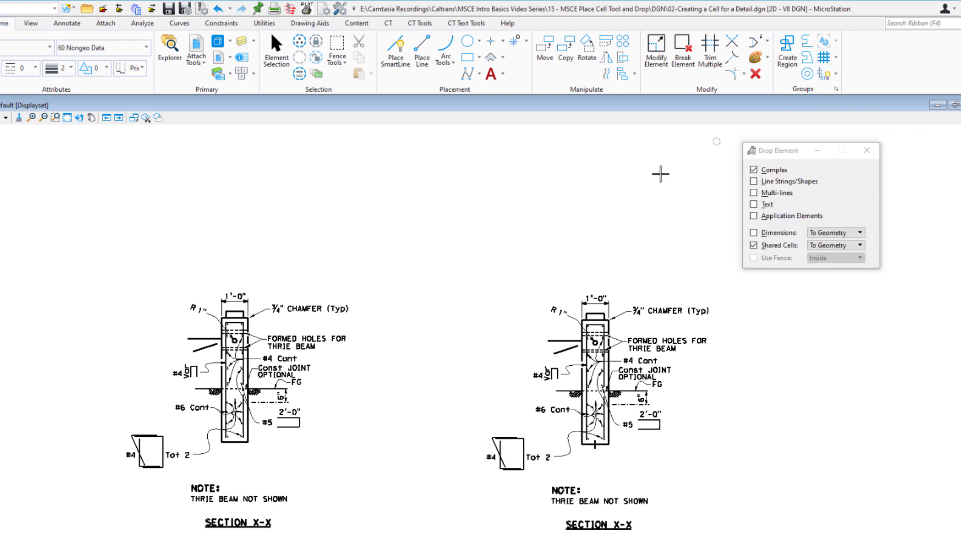
pyautogui.click(313, 310)
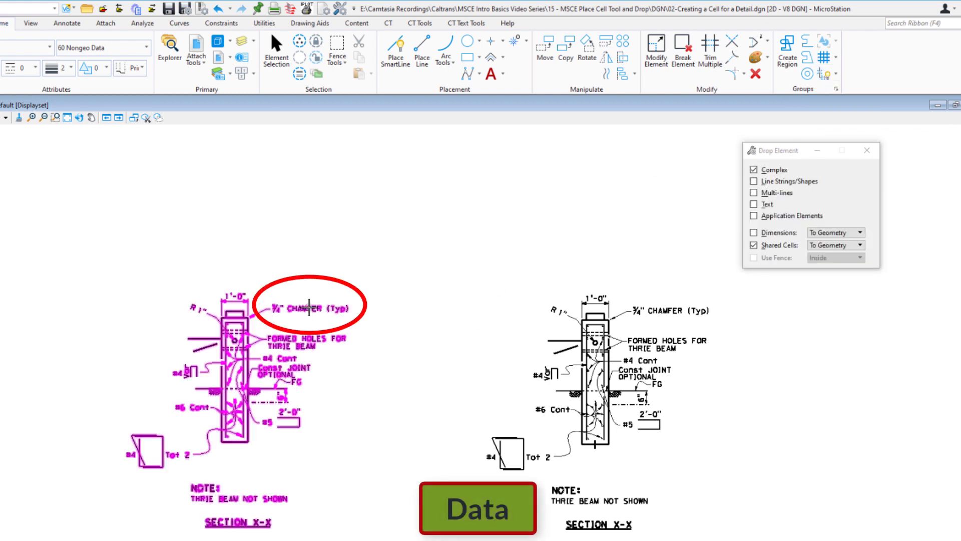
pyautogui.click(414, 347)
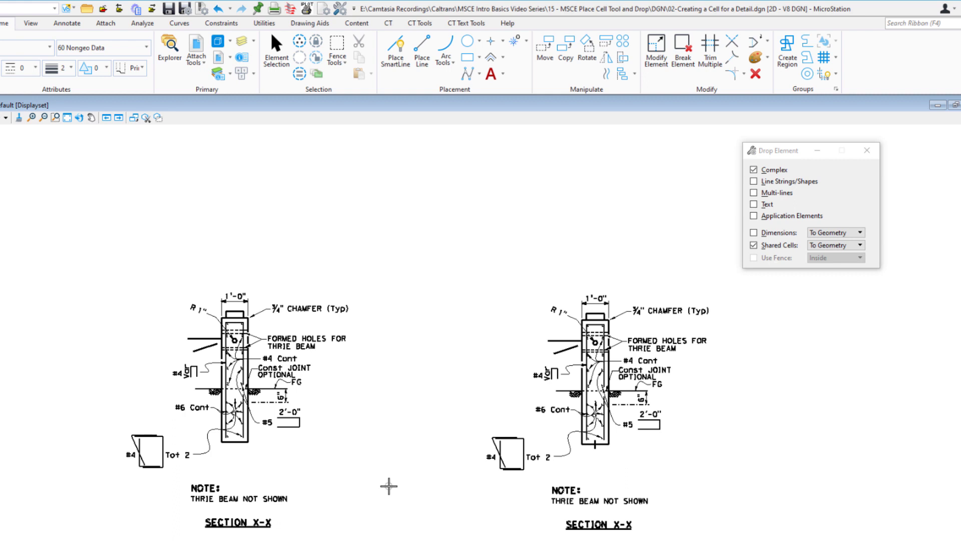
# Reopen the cell library from Place Active Cell and attach Tree cells10022013.cel from the recent DGN directory.
pyautogui.click(527, 43)
pyautogui.click(538, 58)
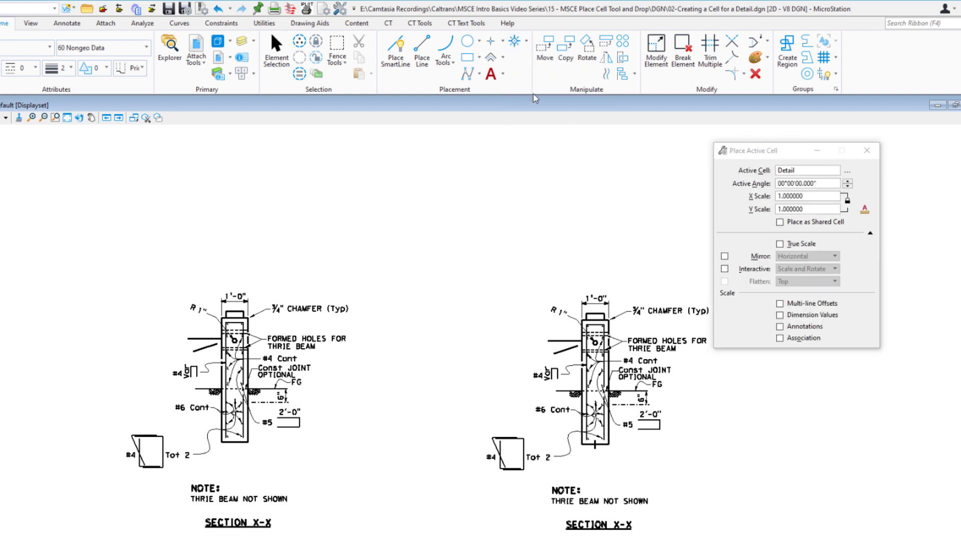
pyautogui.click(849, 174)
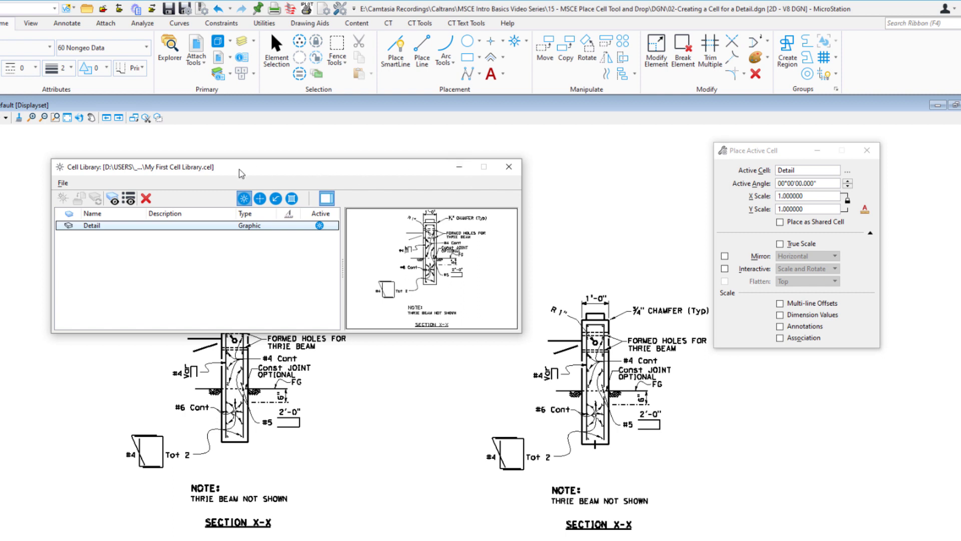
pyautogui.click(62, 184)
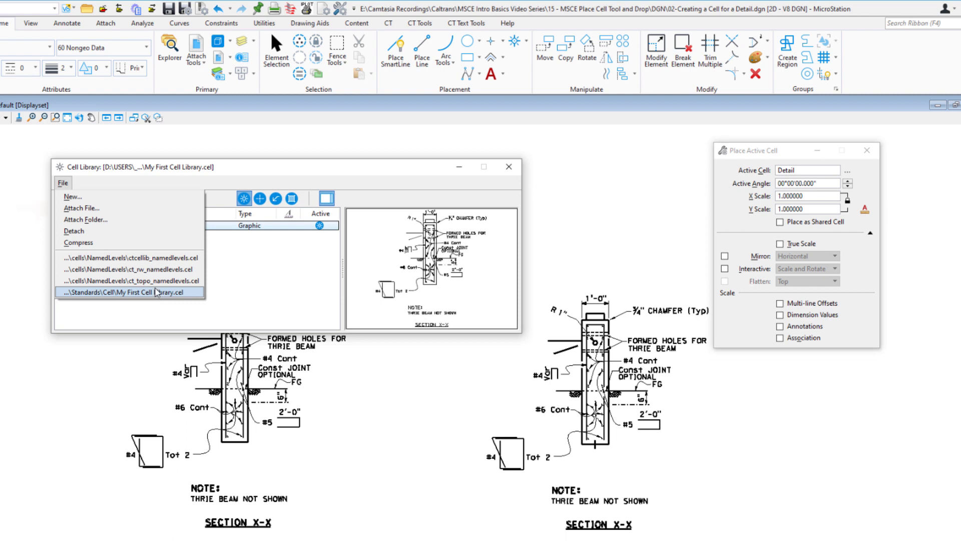
pyautogui.click(93, 208)
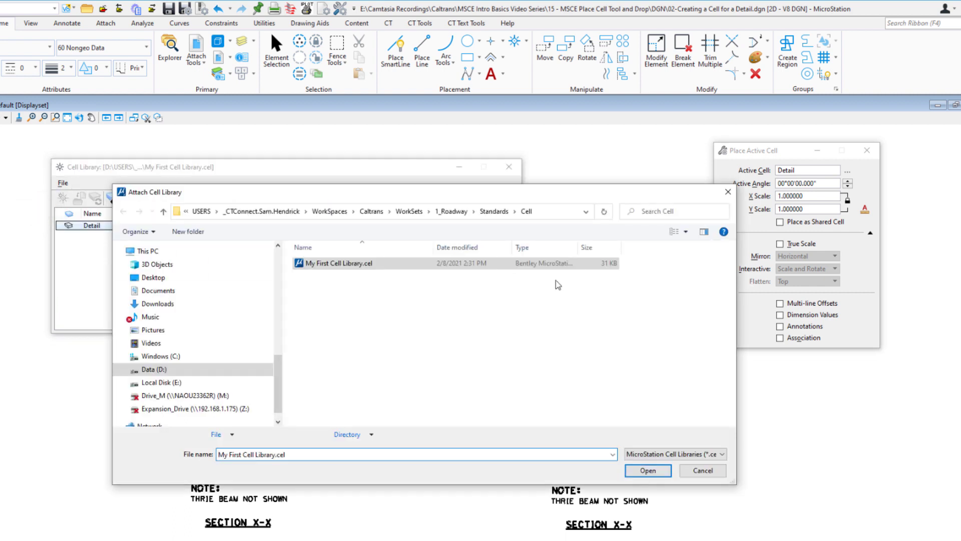
pyautogui.click(353, 434)
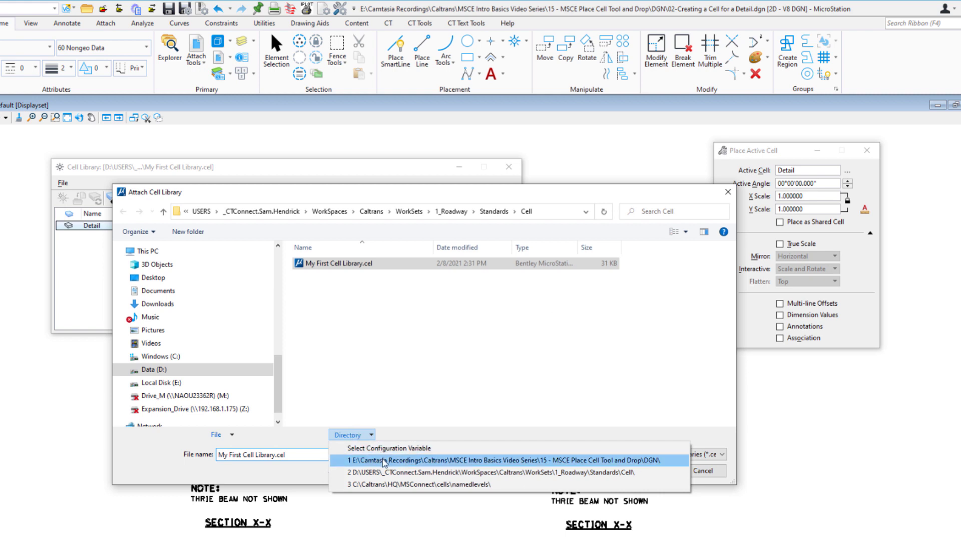
pyautogui.click(384, 461)
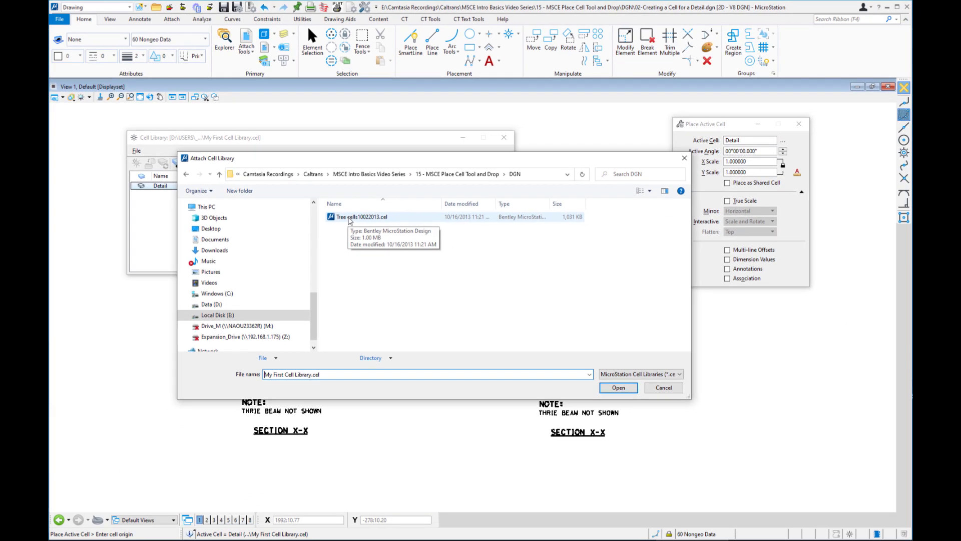
pyautogui.click(349, 219)
pyautogui.click(619, 387)
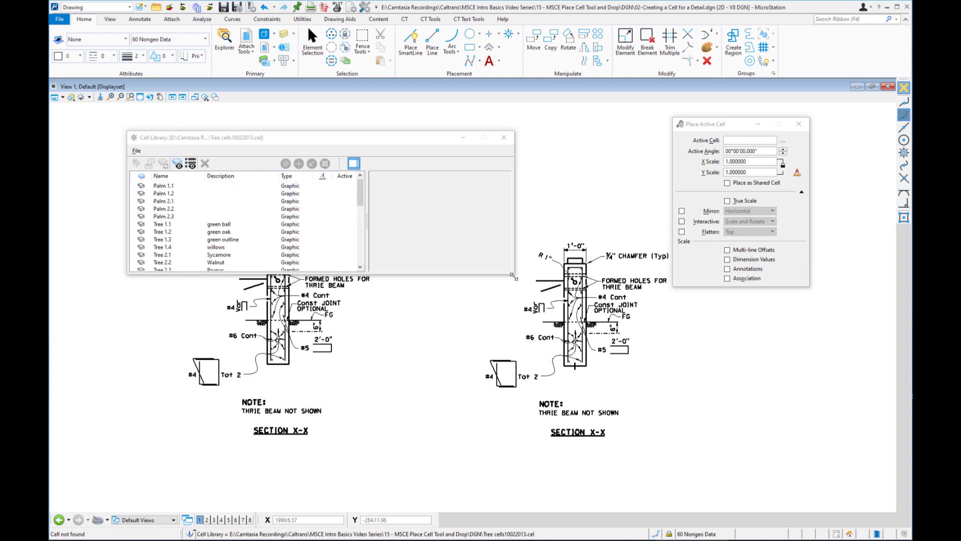
# Enlarge the cell library window and its preview area, and preview Palm 1.1, Palm 2.3 and Tree 1.1, 1.2, 6.2, 6.4 and 6.6.
pyautogui.moveTo(513, 273); pyautogui.dragTo(550, 475)
pyautogui.moveTo(387, 321); pyautogui.dragTo(323, 319)
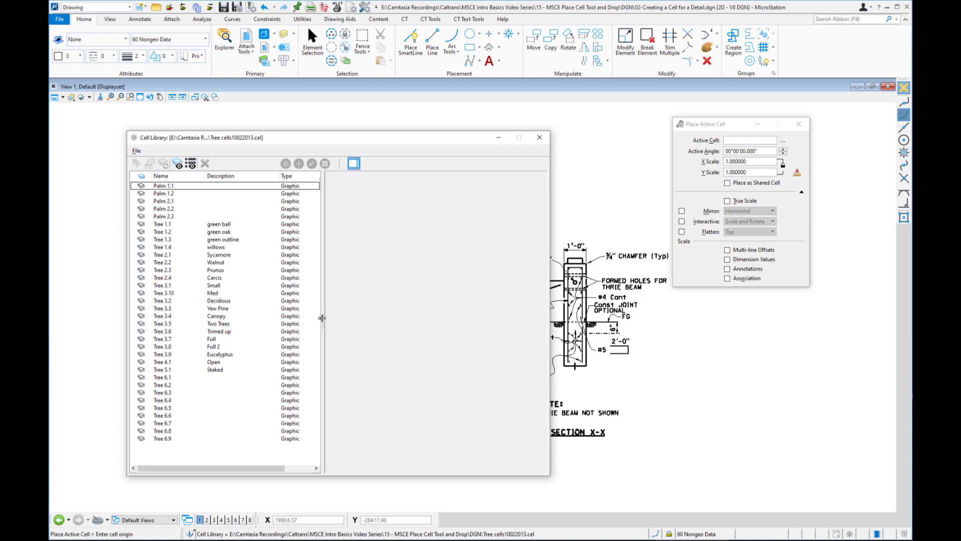
pyautogui.click(163, 185)
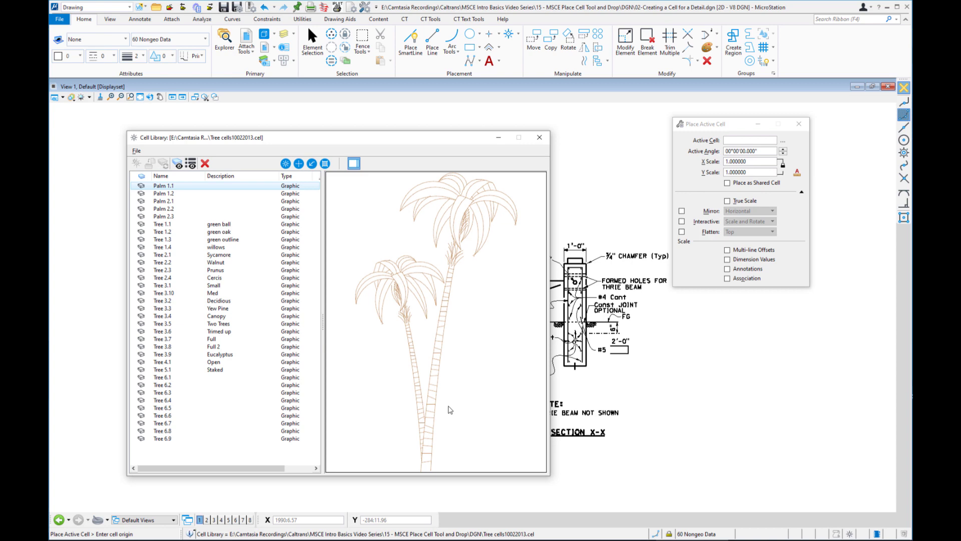
pyautogui.click(178, 217)
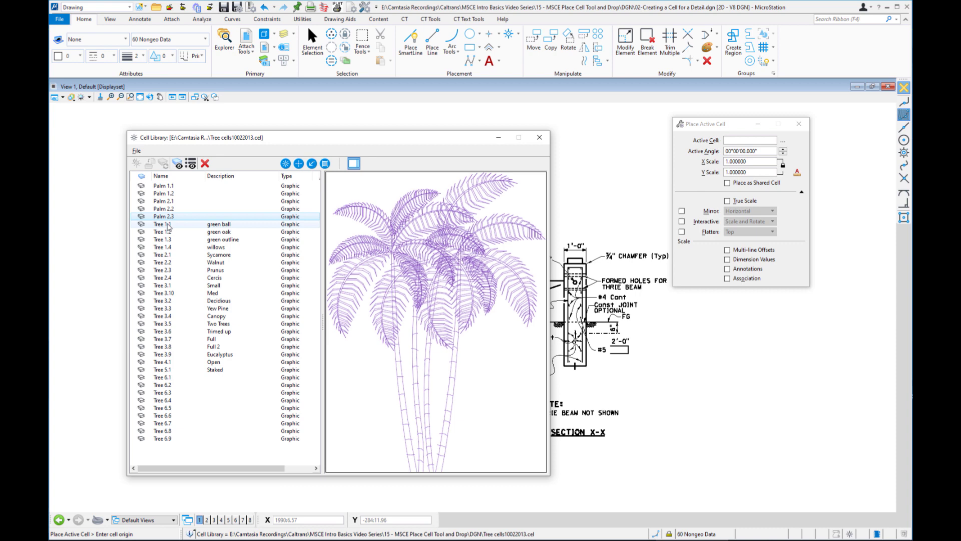
pyautogui.click(168, 226)
pyautogui.click(166, 232)
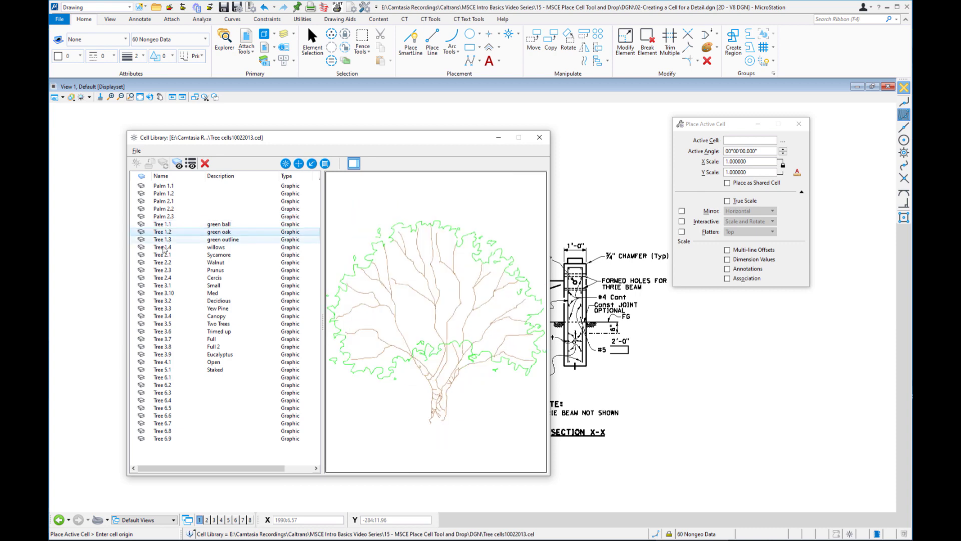
pyautogui.click(168, 386)
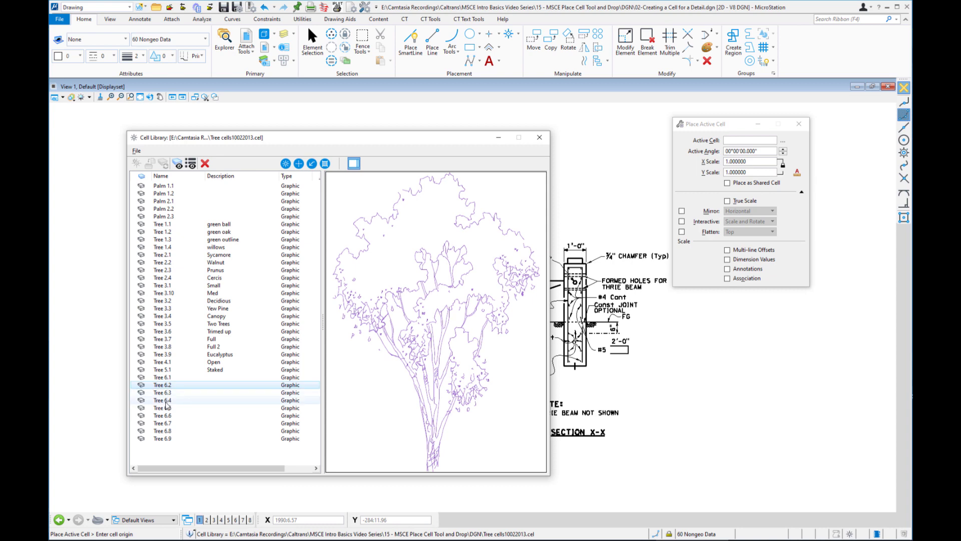
pyautogui.click(167, 400)
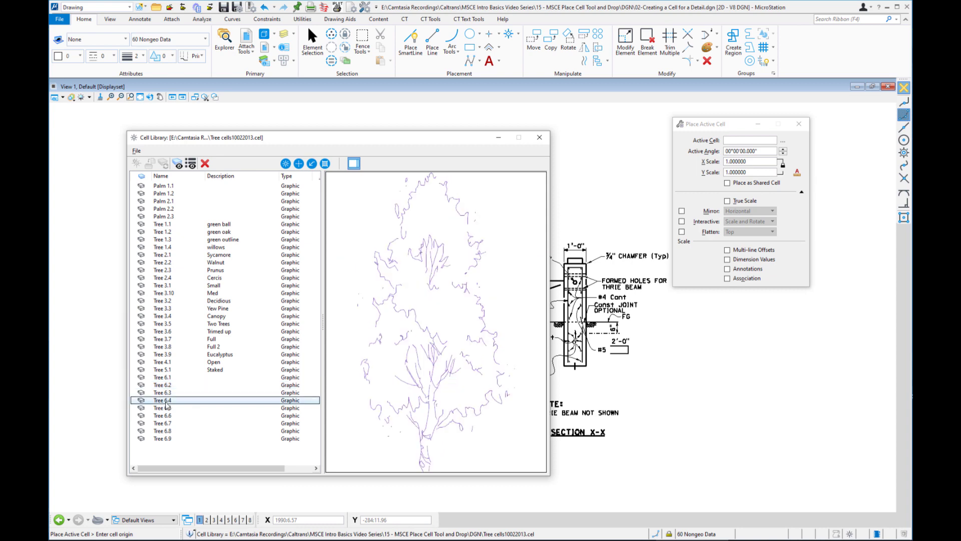
pyautogui.click(161, 416)
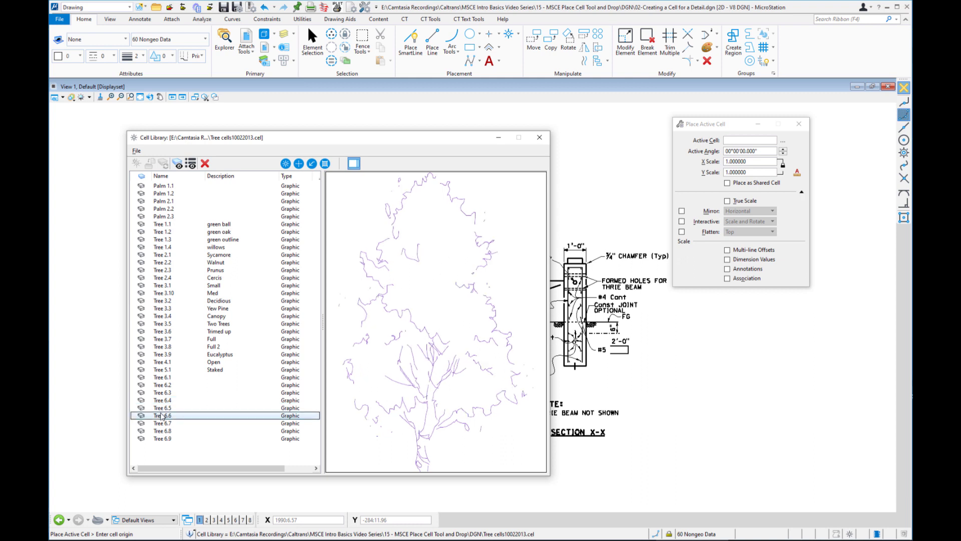